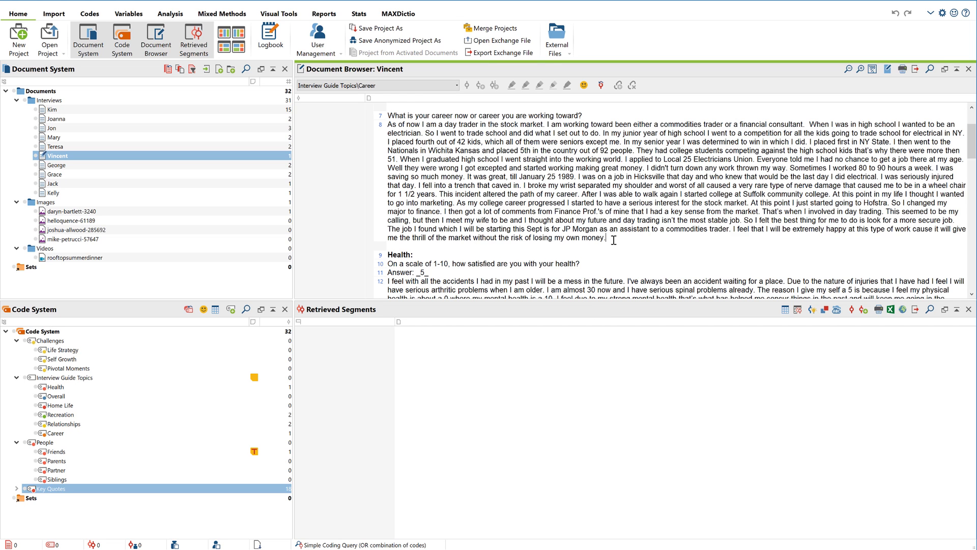
Select career lines 7–8 in the Vincent document, then switch to Kim's interview
drag(613, 239, 85, 434)
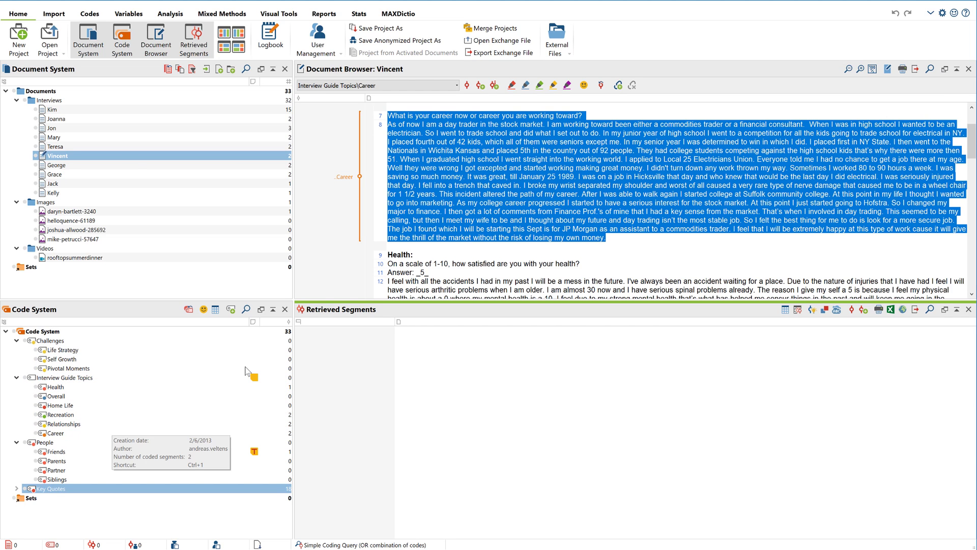
click(406, 283)
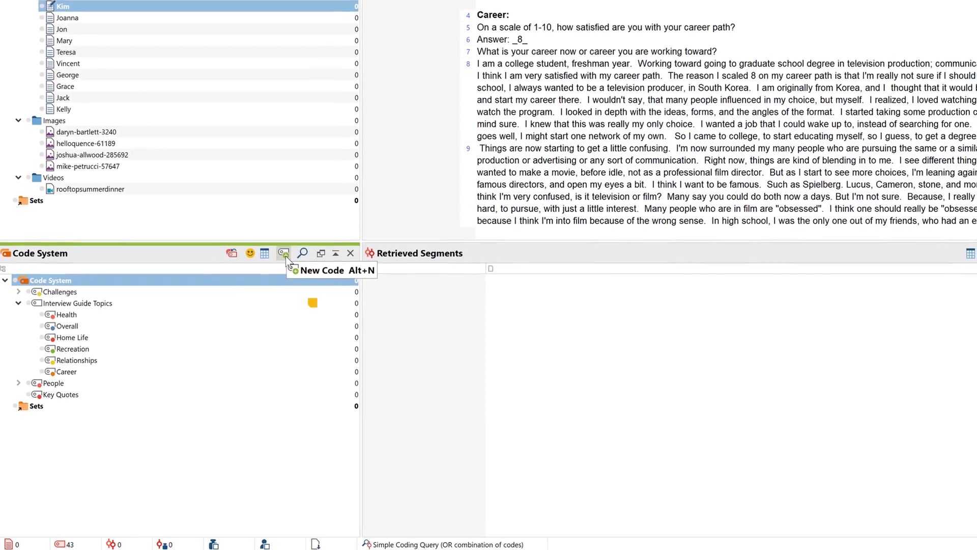
Create a new code named 'television production'
click(265, 274)
text(television producti)
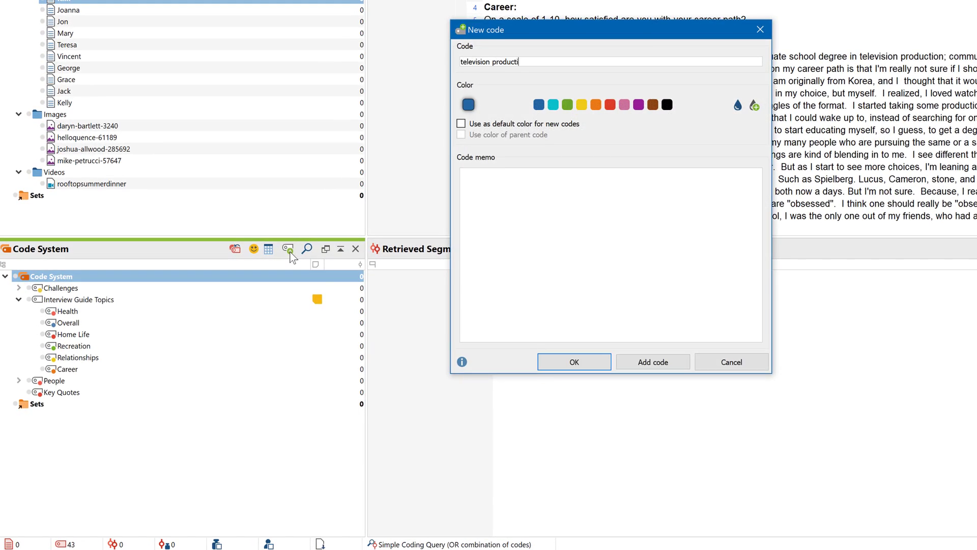
text(on)
click(560, 361)
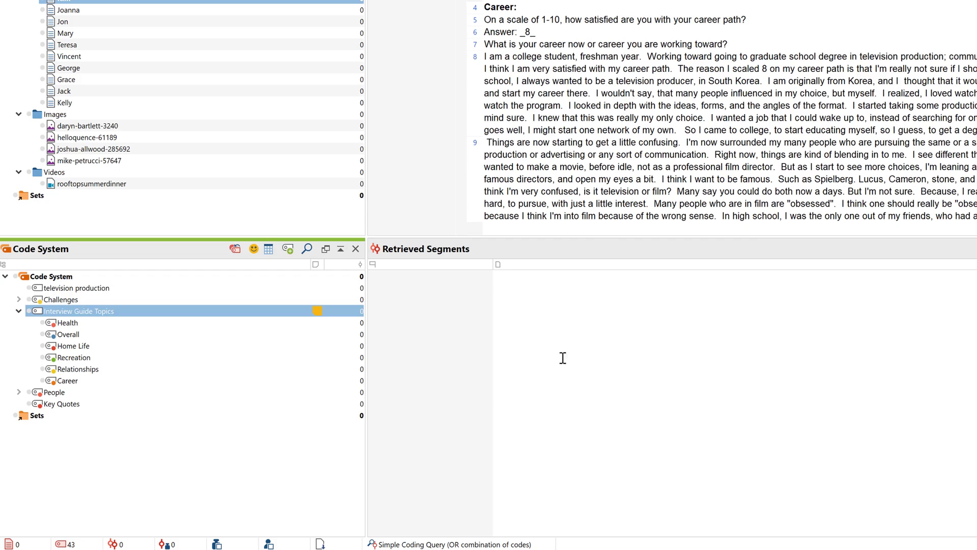
Code Kim's line 8 sentence as television production and the photo's couple region as Relationships
drag(637, 56, 976, 57)
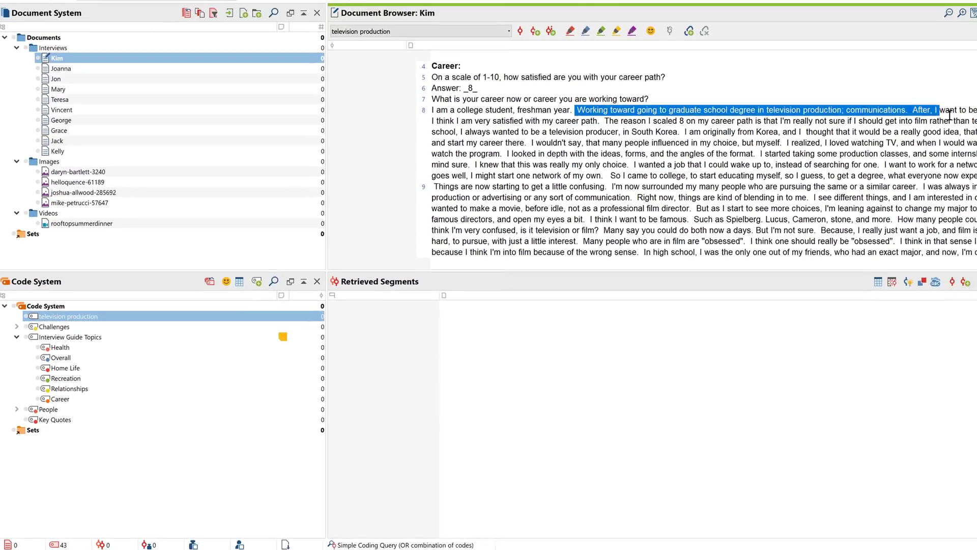
drag(963, 149, 976, 153)
drag(899, 158, 173, 341)
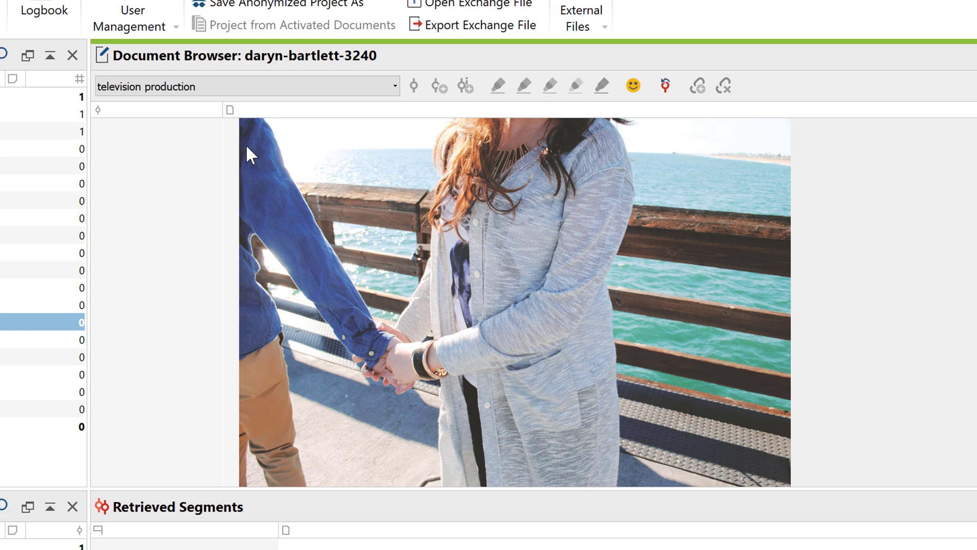
drag(246, 145, 621, 435)
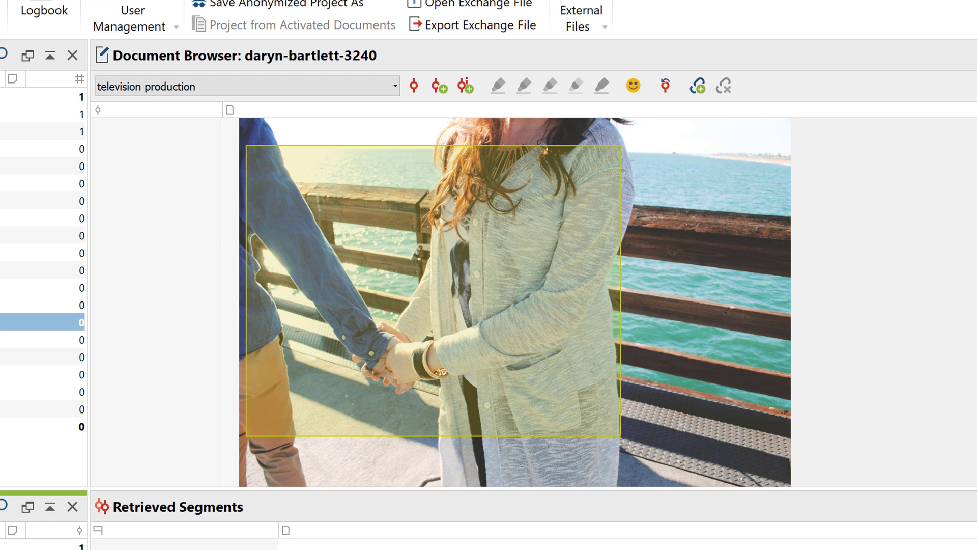
drag(46, 547, 356, 290)
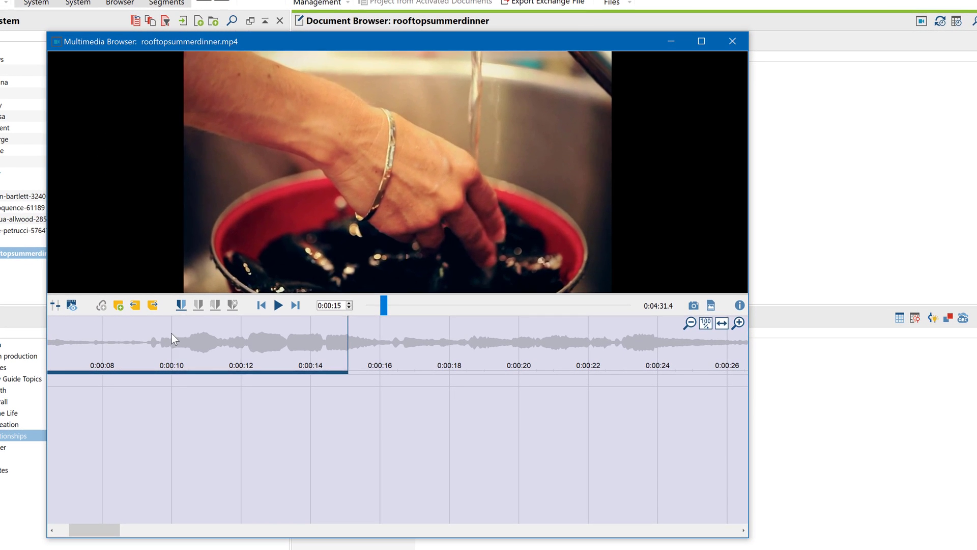
Code a video clip starting at 0:00:09.9 with Recreation
drag(172, 334, 9, 429)
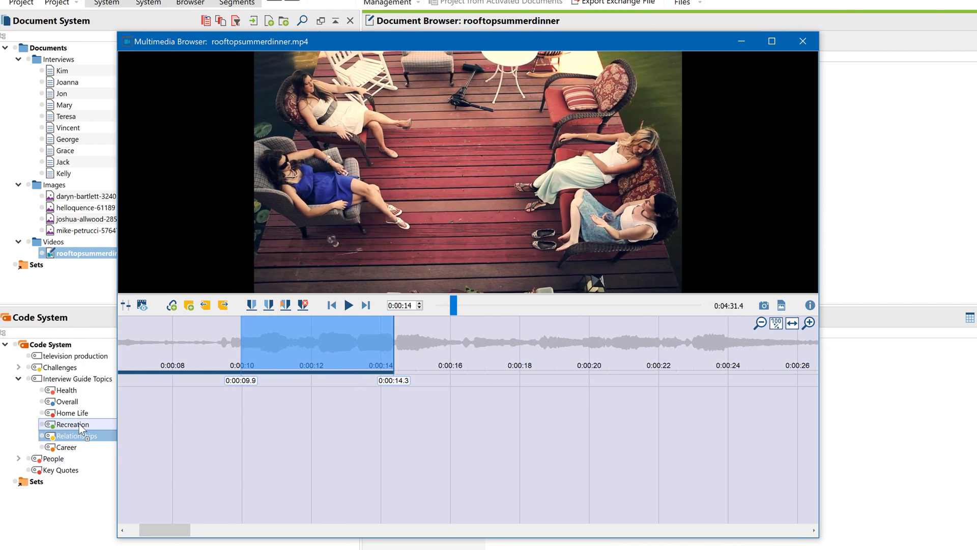
drag(80, 430, 80, 430)
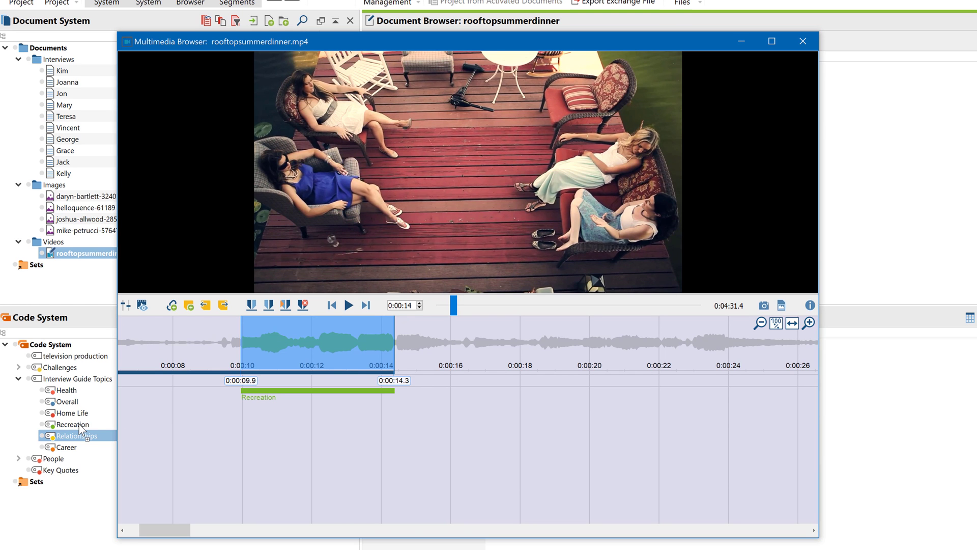
drag(238, 339, 463, 348)
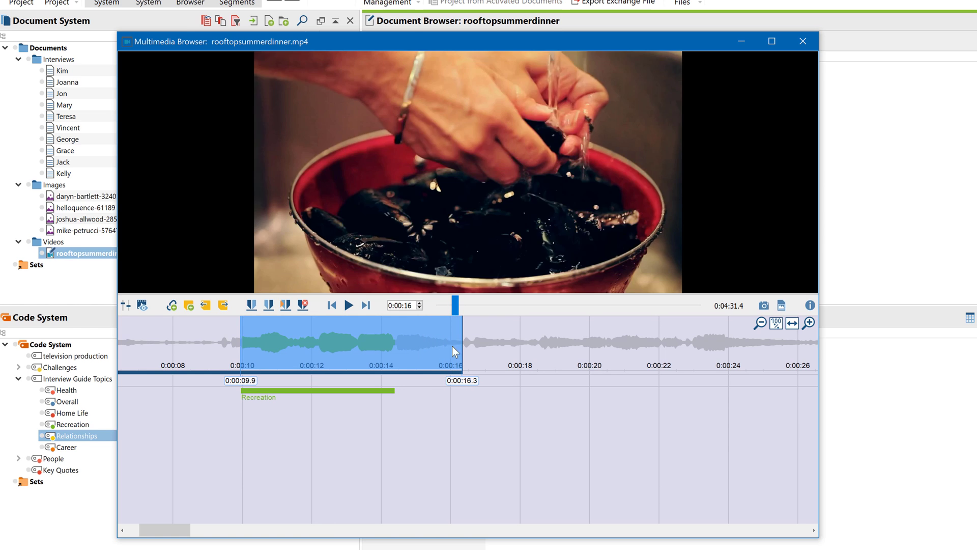
drag(350, 344, 86, 423)
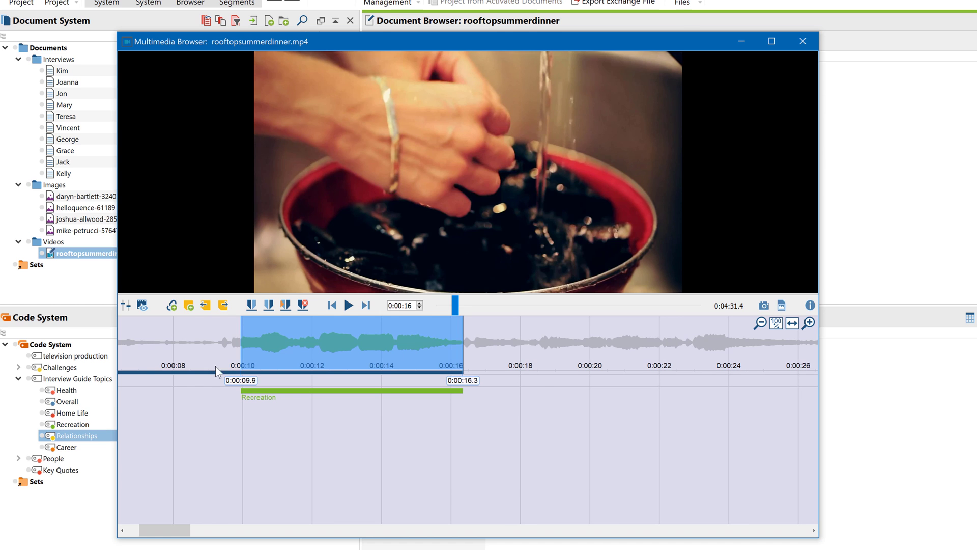
Recode the Recreation clip to span 0:00:09.9–0:00:18.5
drag(239, 346, 539, 342)
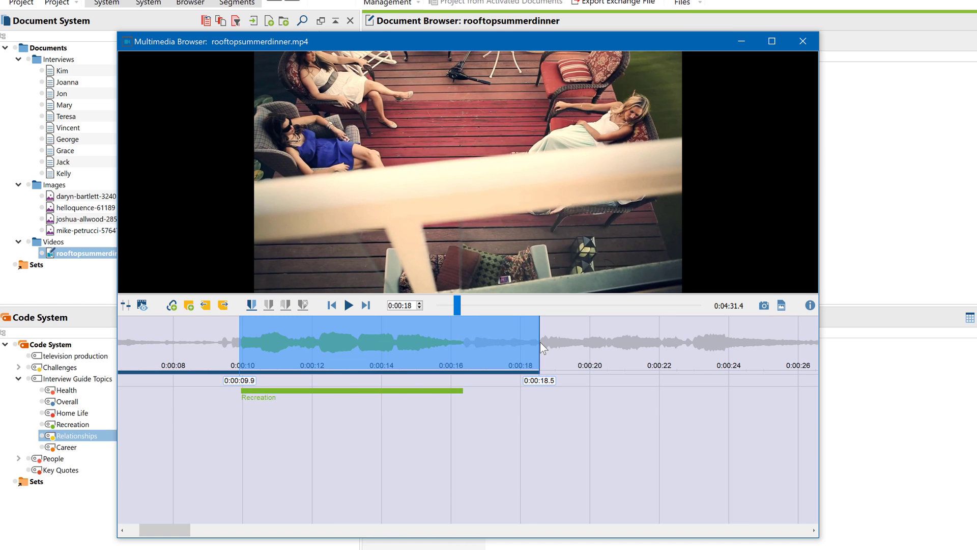
right_click(428, 389)
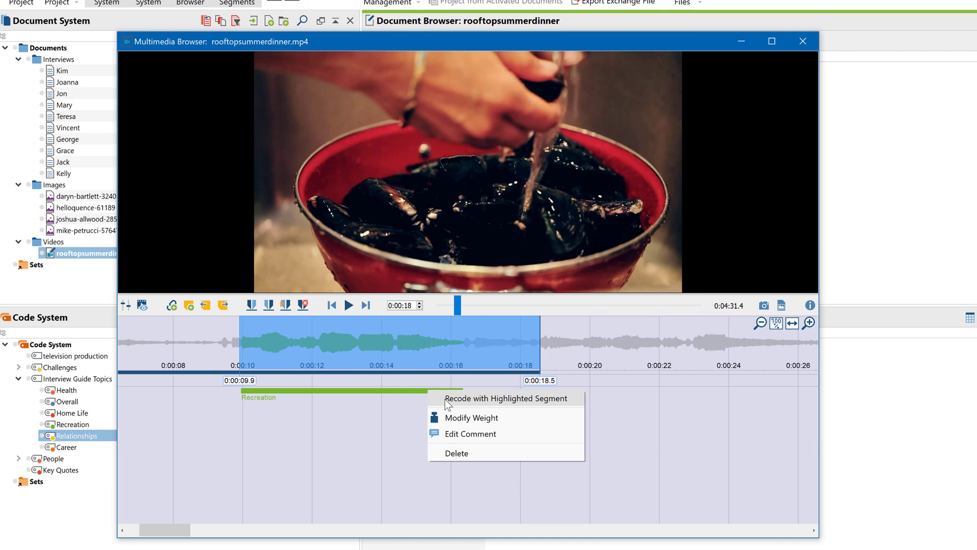
click(445, 399)
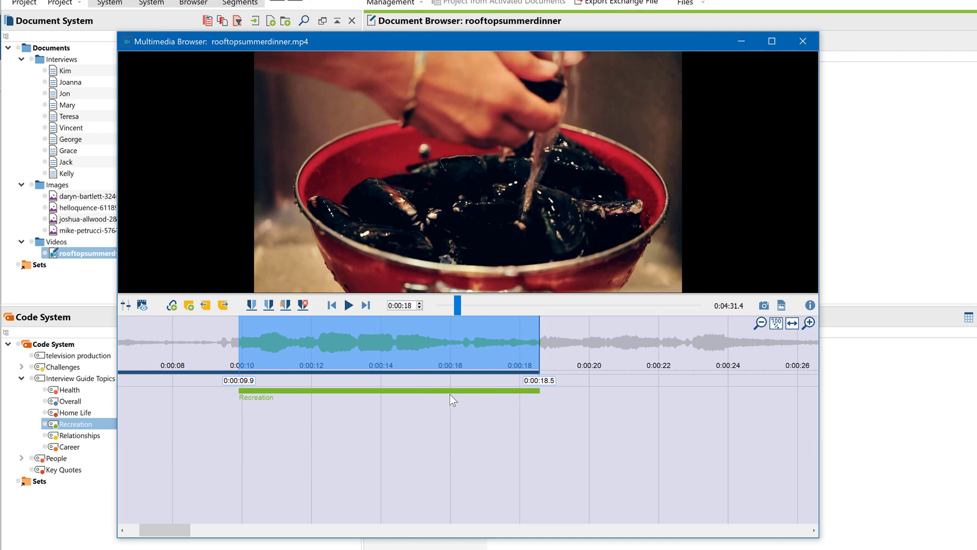
right_click(451, 390)
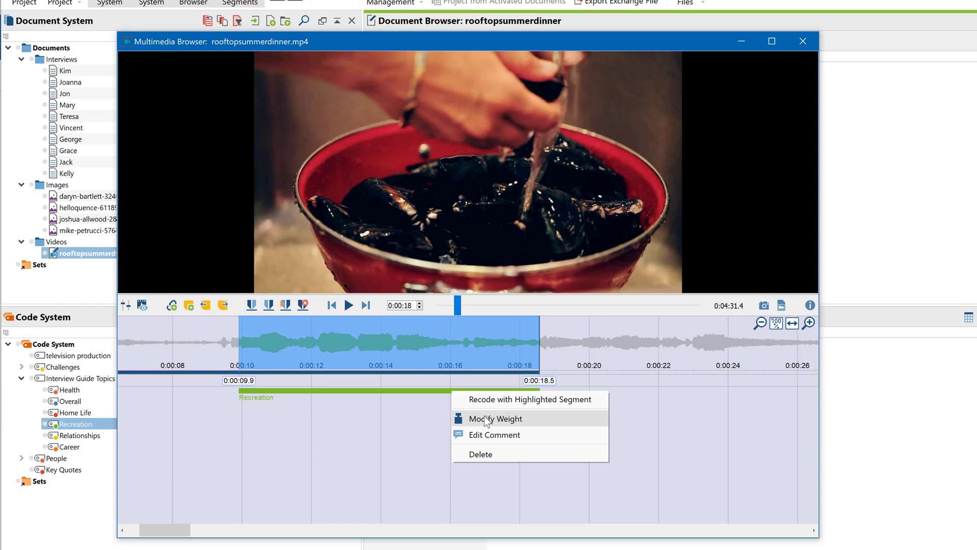
Delete the video's Recreation coding, close the video, and reopen Kim's interview
click(510, 453)
click(803, 41)
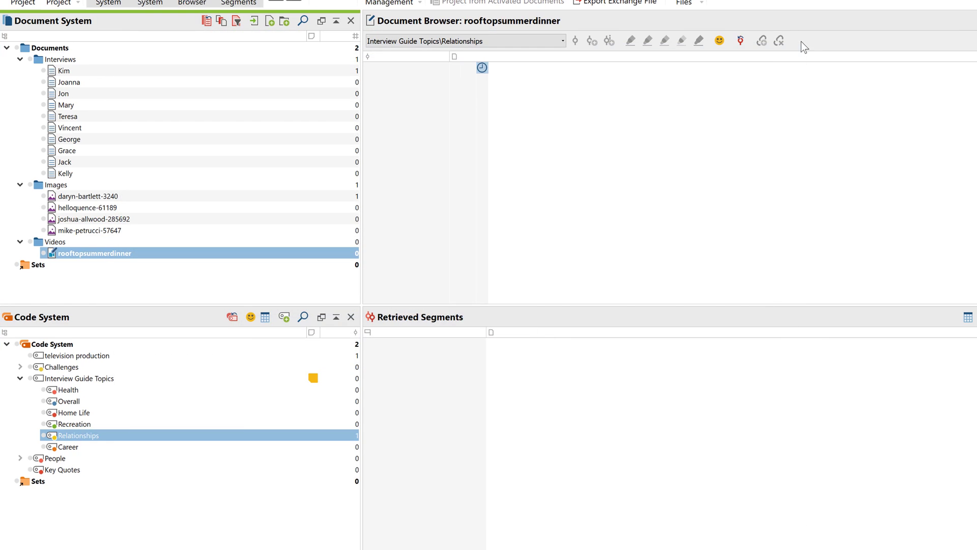
double_click(94, 71)
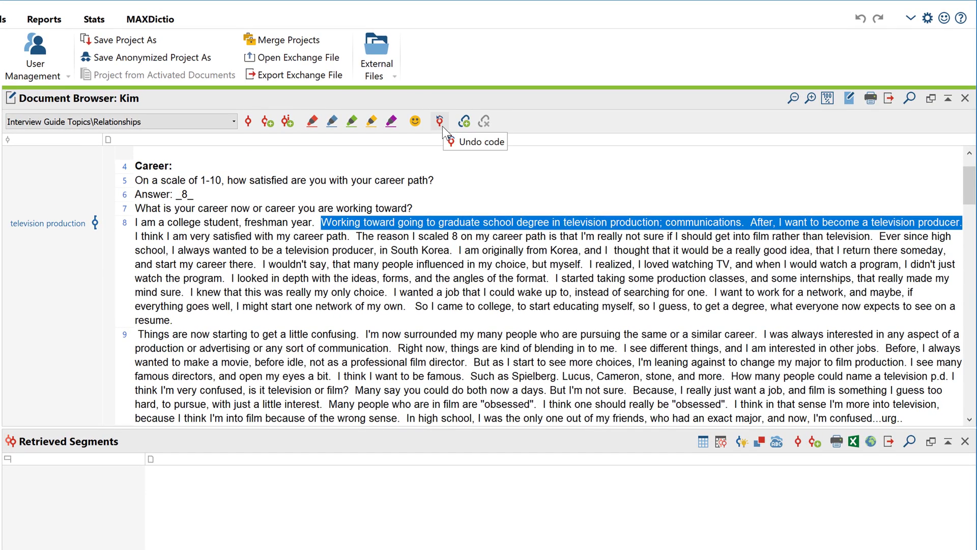
Undo the television production coding on Kim's line 8
click(492, 114)
click(469, 161)
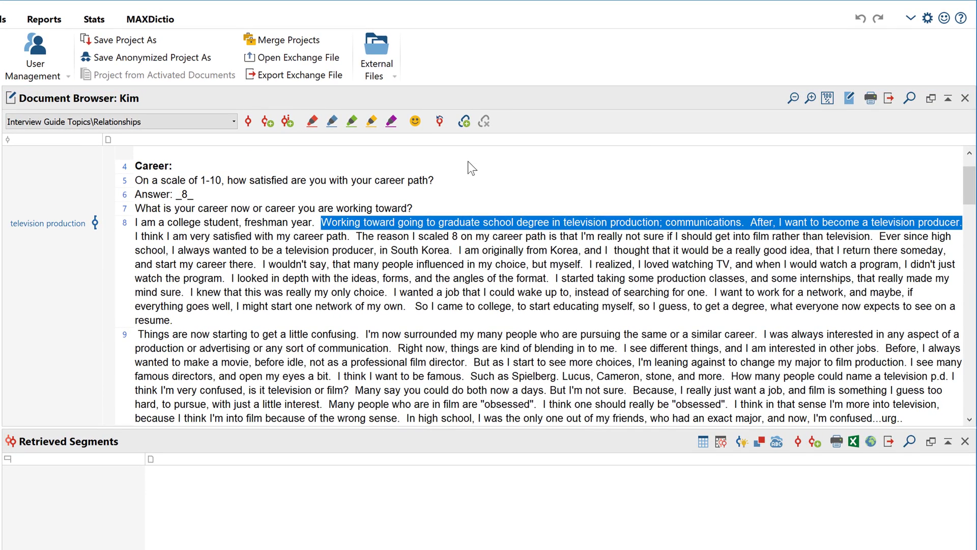
click(468, 162)
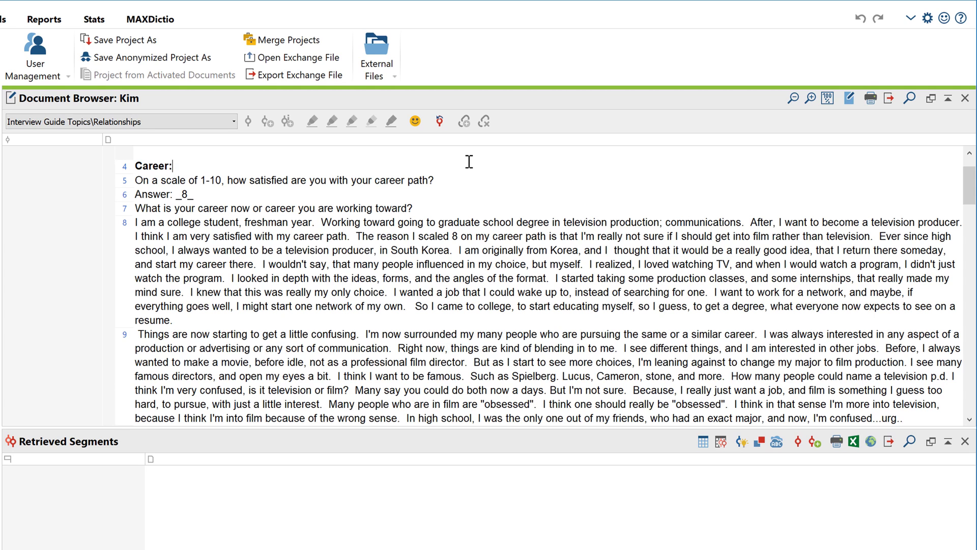
Recode the 'Working toward … television producer.' sentence with television production via the quick-code list
drag(321, 222, 965, 223)
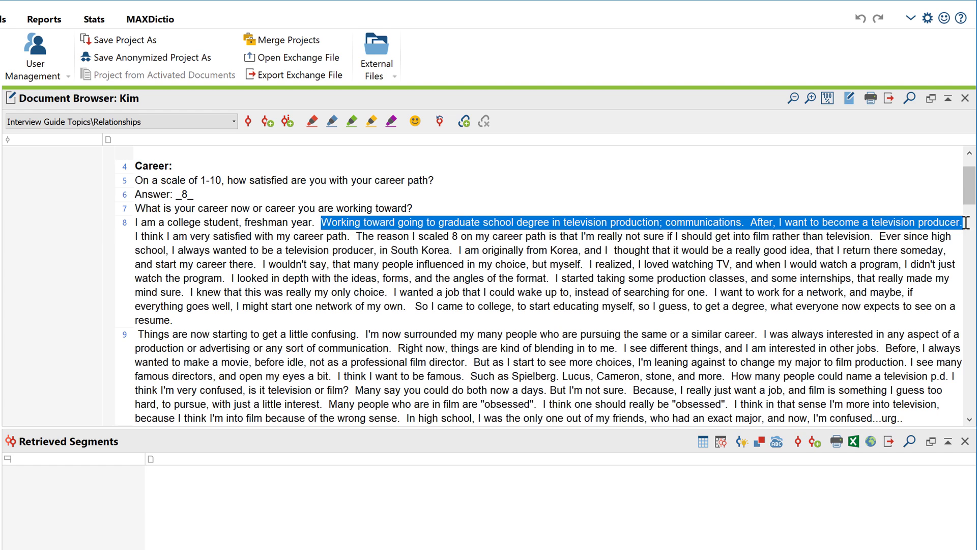
click(227, 122)
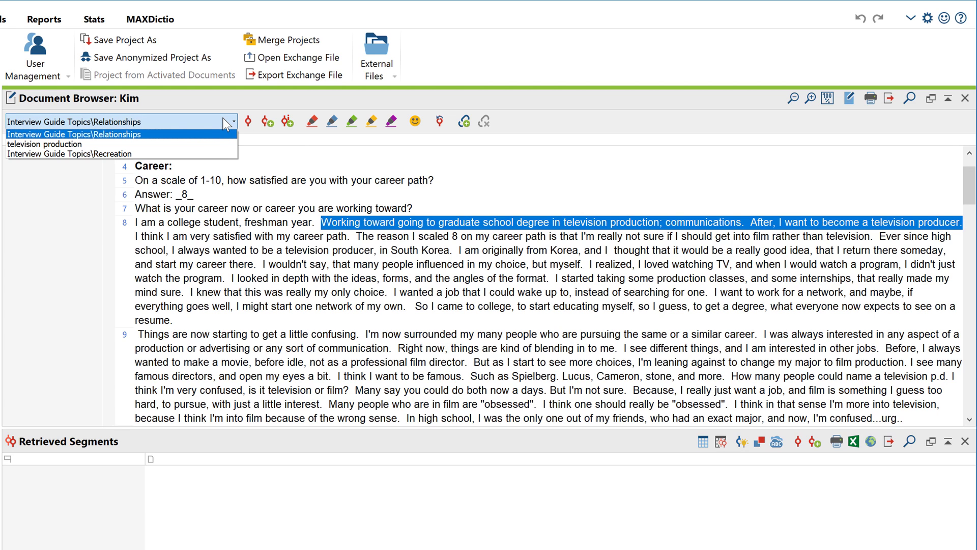
click(222, 144)
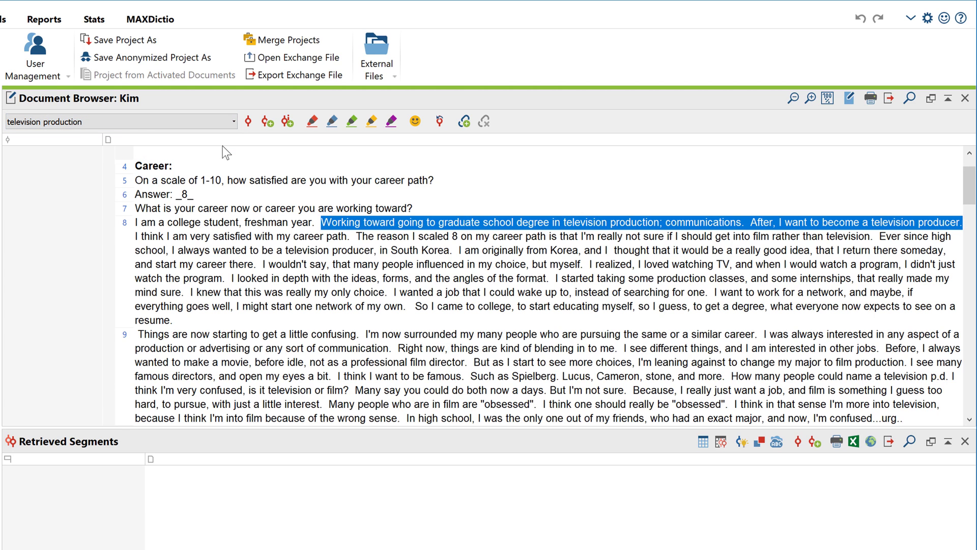
click(245, 122)
Code the sentence about film rather than television with a new 'film or television' code
drag(582, 237, 872, 236)
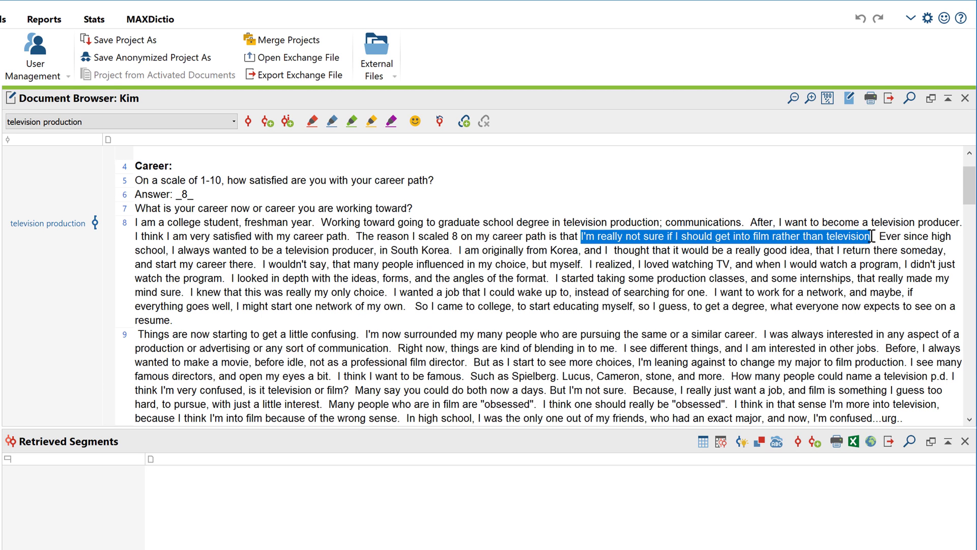
right_click(857, 237)
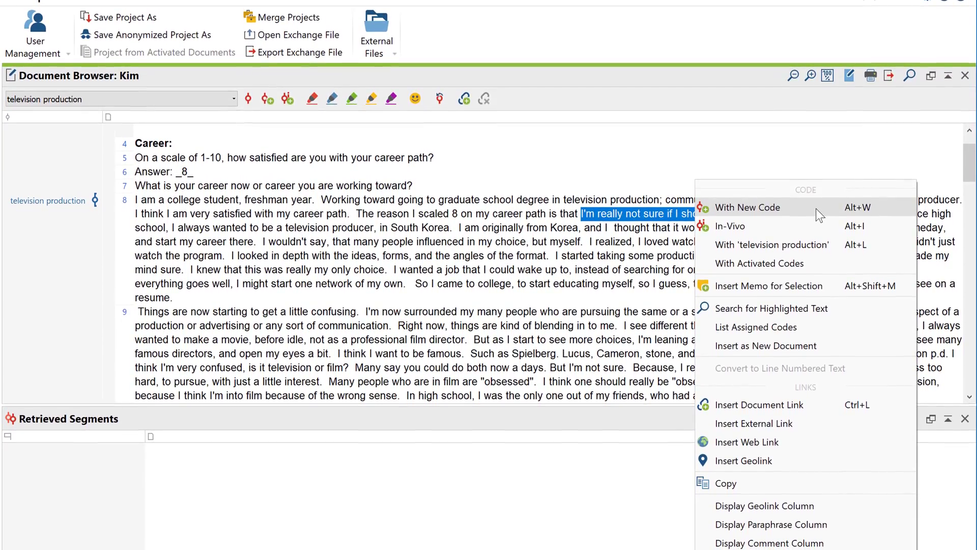
click(816, 219)
text(film)
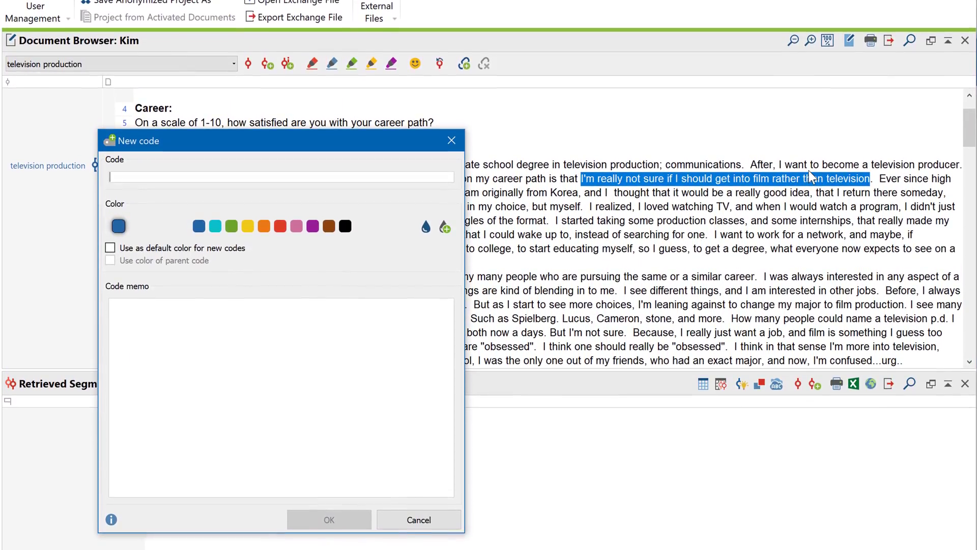
text( or televi)
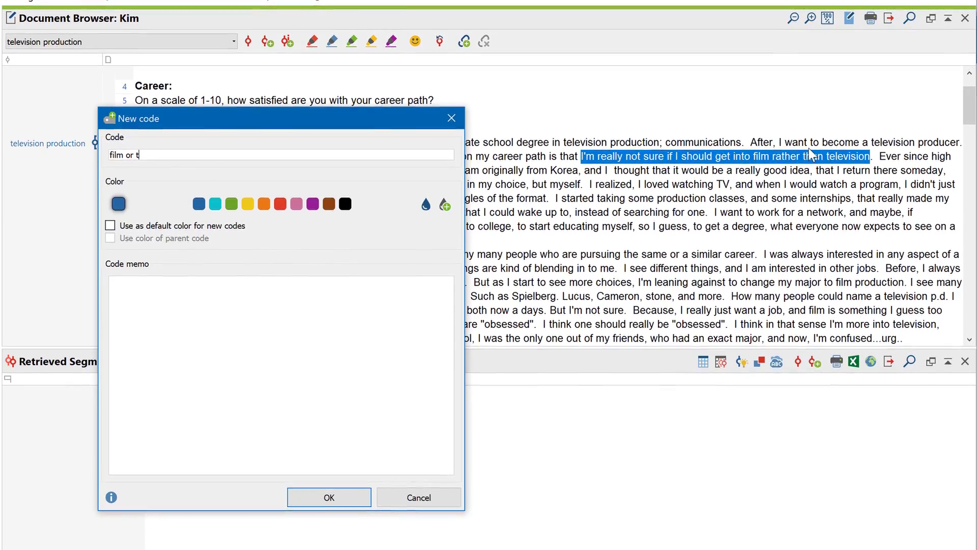
text(sion)
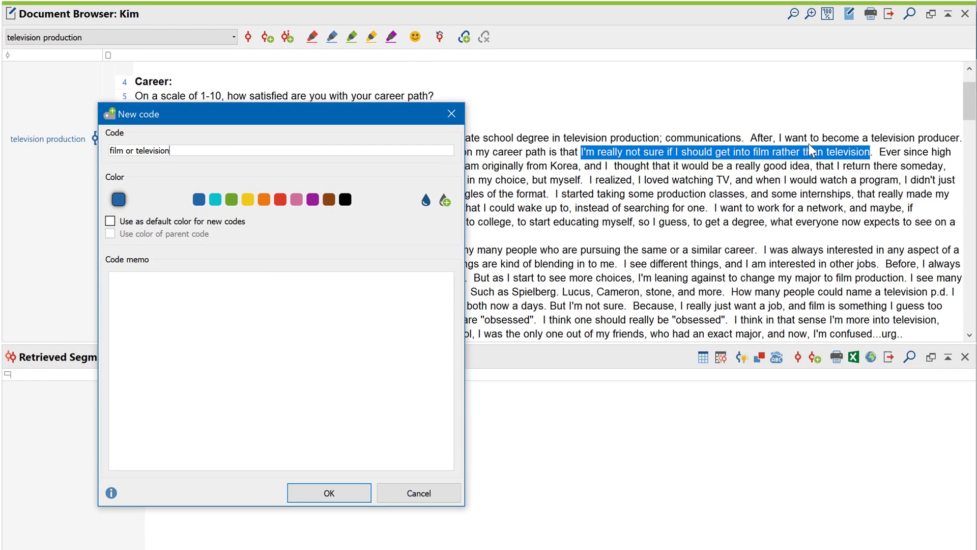
key(Return)
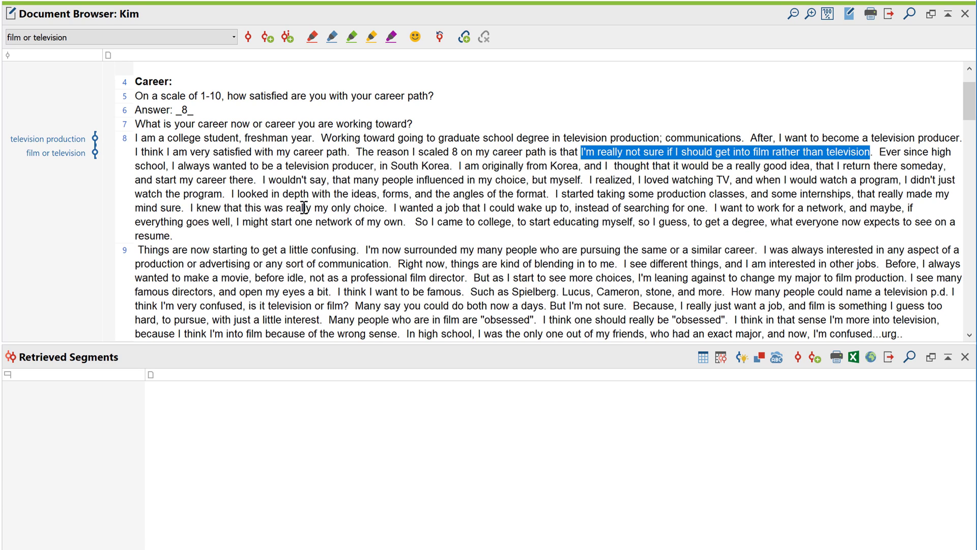
Code the phrase 'my only choice' as an in-vivo code
drag(315, 208, 385, 206)
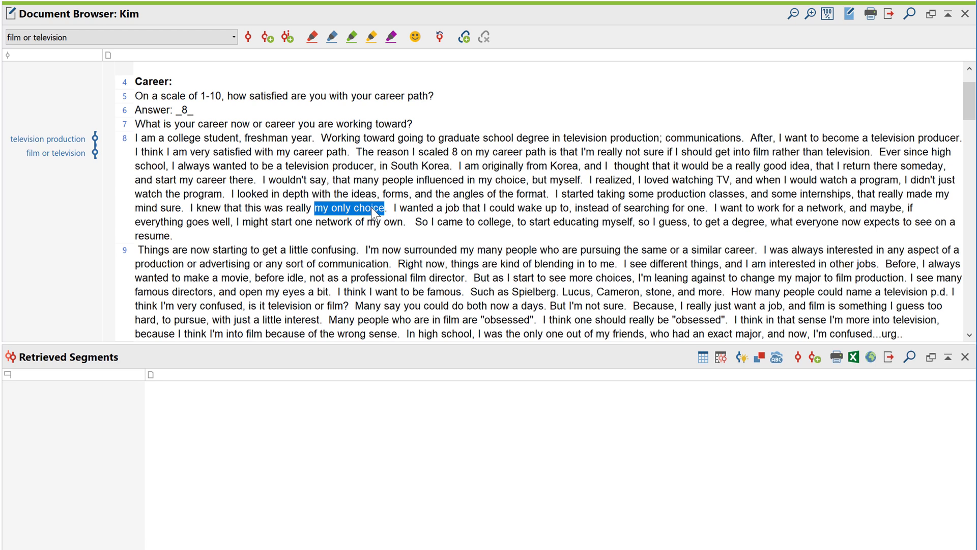
right_click(371, 206)
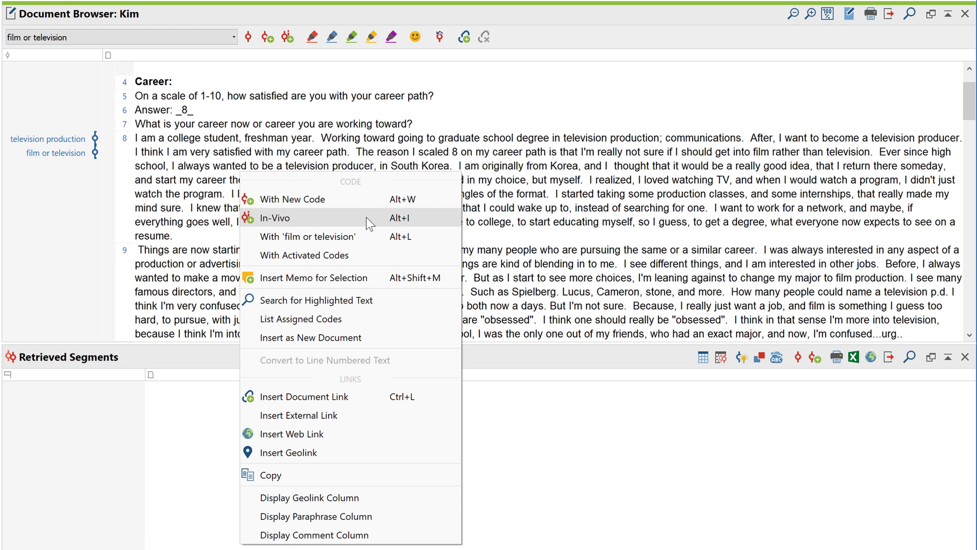
click(366, 217)
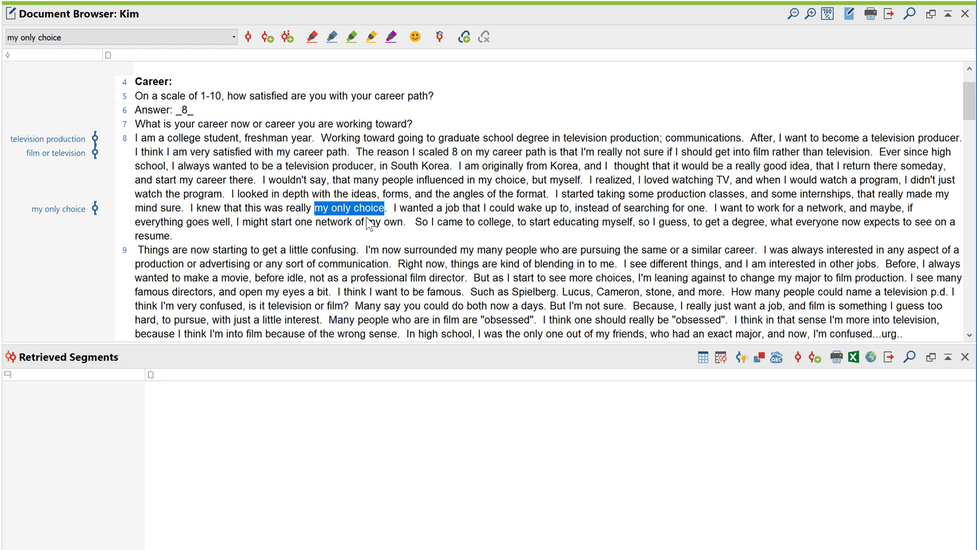
right_click(362, 210)
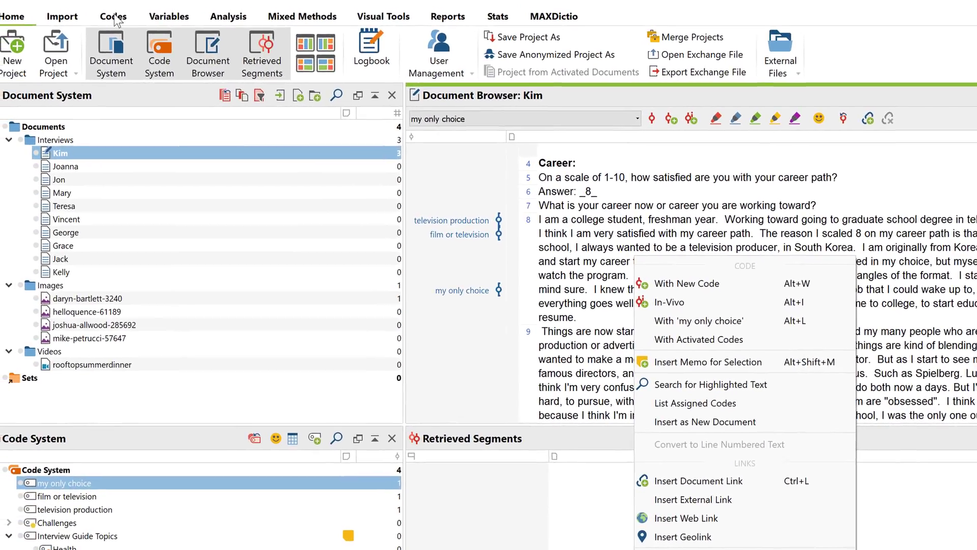
Assign Career to shortcut Ctrl+1 and Health to Ctrl+2
click(129, 19)
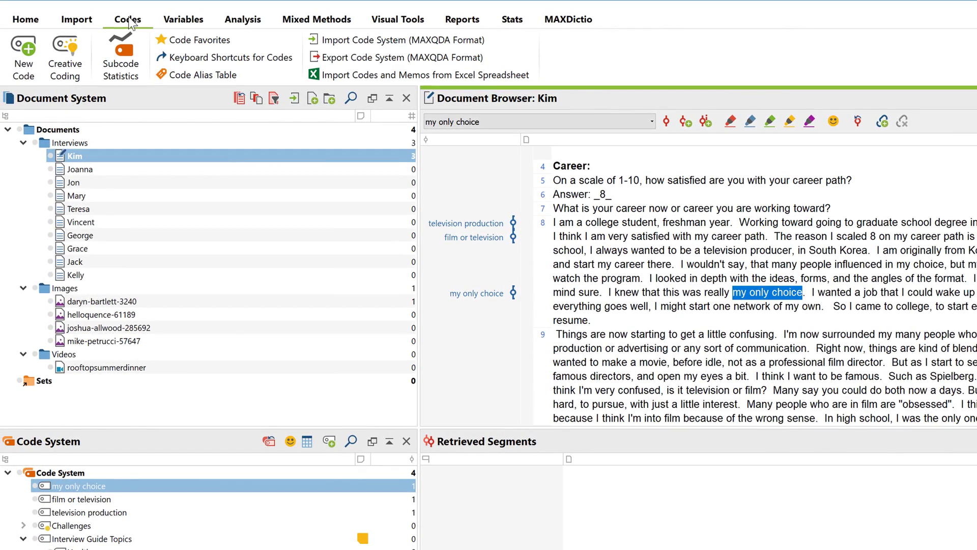
click(185, 57)
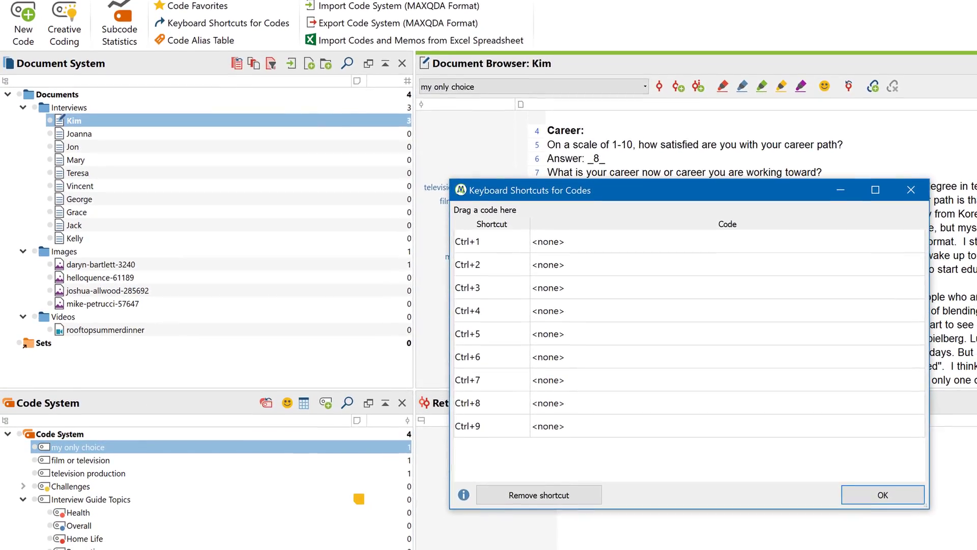
drag(76, 527, 542, 195)
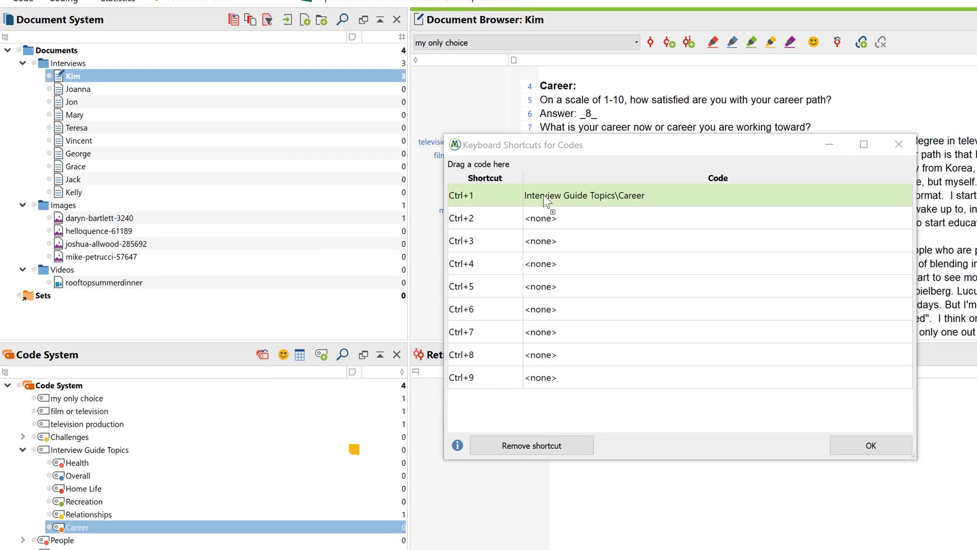
mouse_move(98, 462)
mouse_down()
mouse_move(522, 268)
mouse_move(597, 216)
mouse_up()
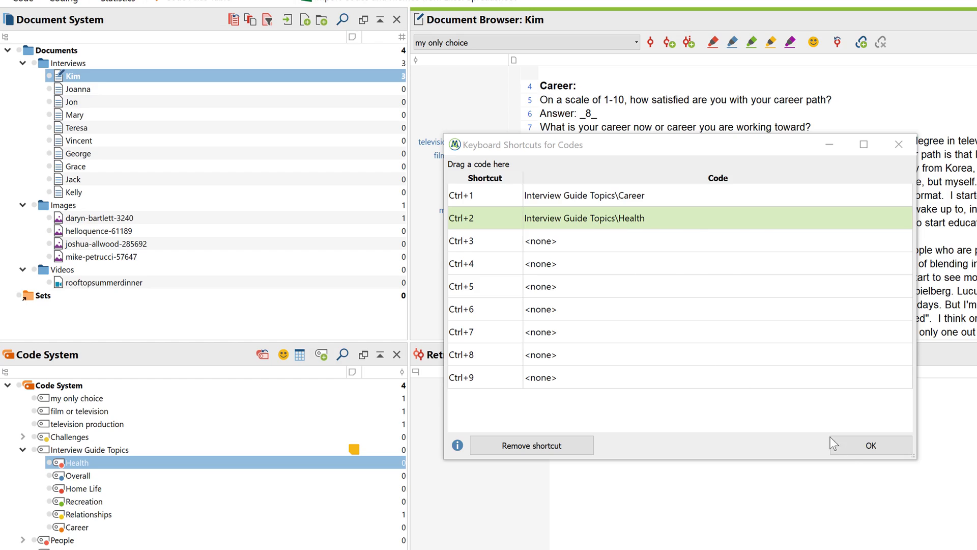
click(848, 445)
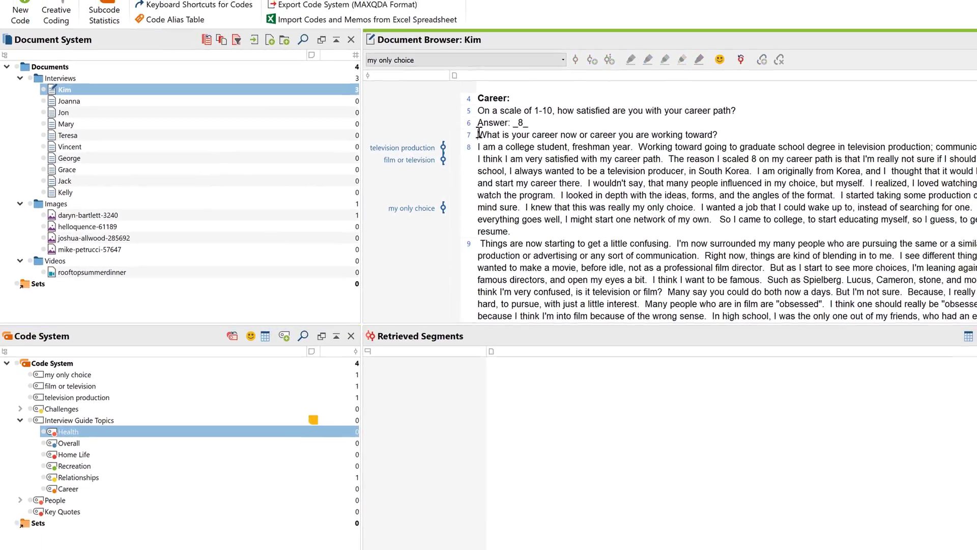
Code lines 7–9 as Career with Ctrl+1 and lines 10–13 as Health
drag(480, 133, 932, 290)
key(ctrl+1)
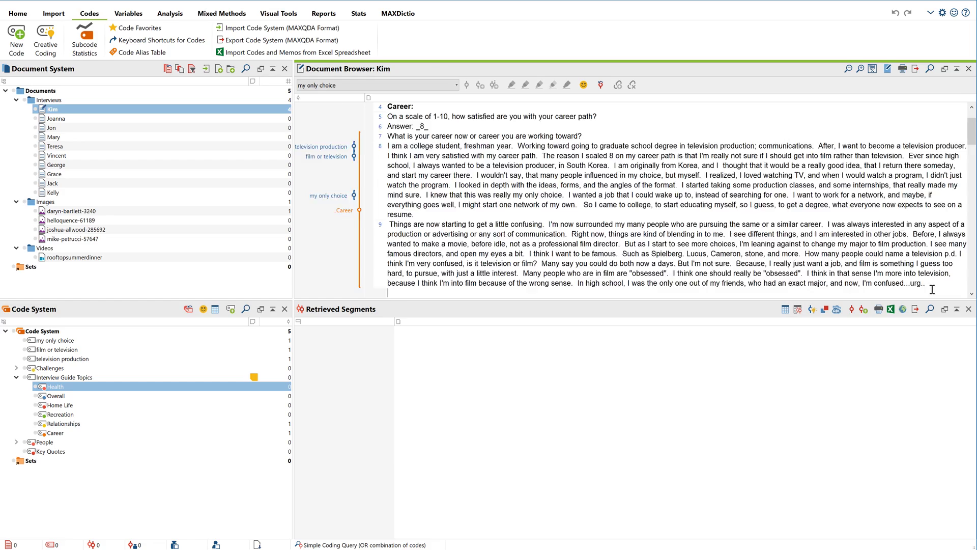
scroll(932, 289, down, 5)
drag(657, 252, 379, 151)
key(ctrl+w)
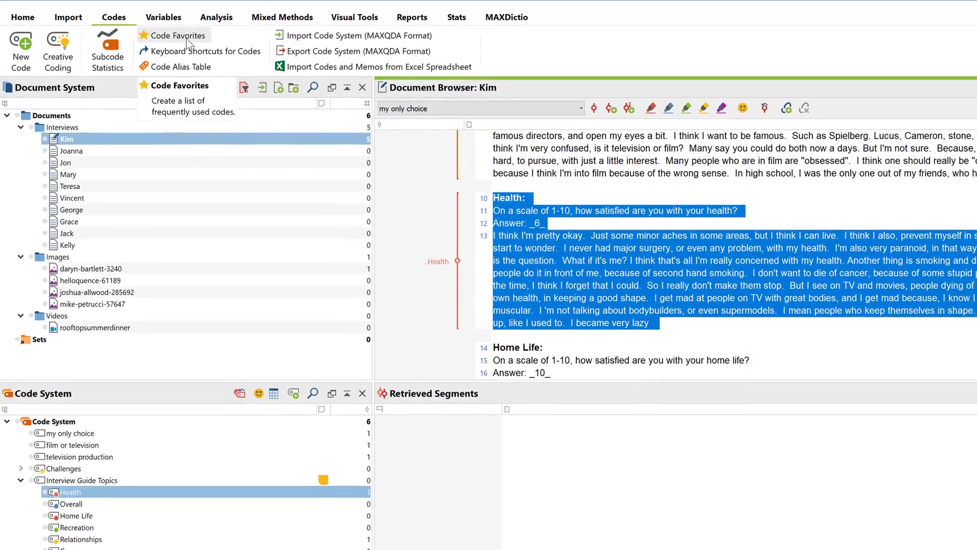
Add Health, Overall, Recreation, film or television and television production to code favorites
click(168, 34)
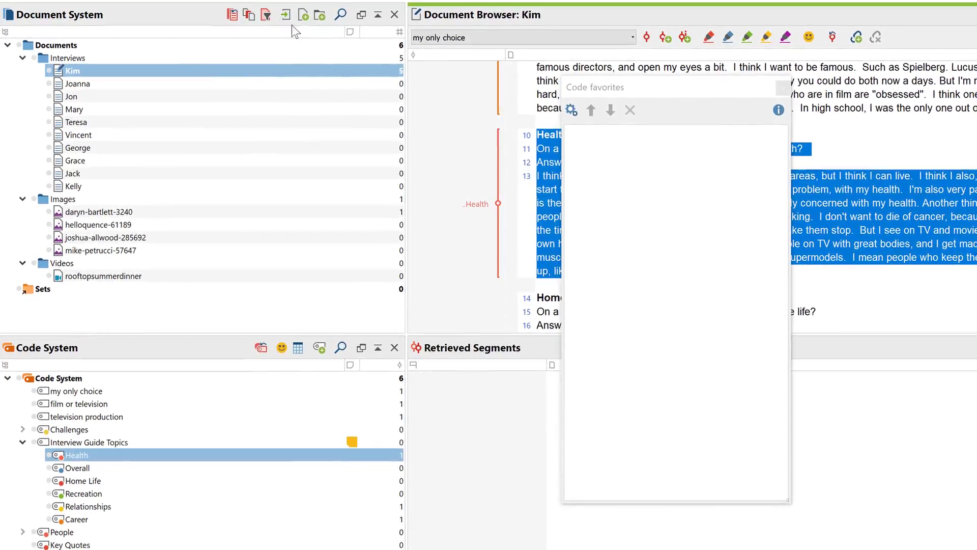
mouse_move(551, 83)
mouse_down()
mouse_move(460, 102)
mouse_move(364, 151)
mouse_up()
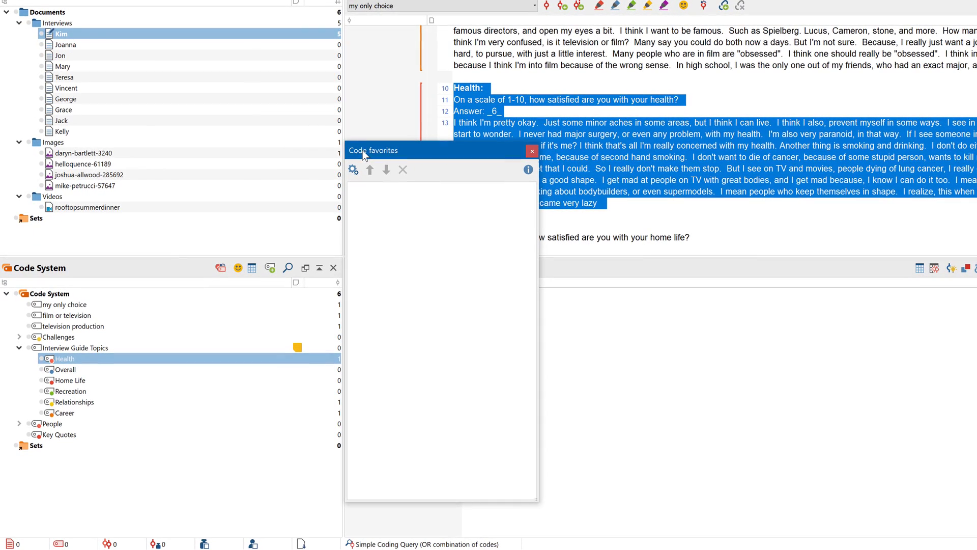
drag(209, 368, 448, 239)
mouse_move(66, 369)
mouse_down()
mouse_move(305, 305)
mouse_move(458, 249)
mouse_up()
drag(71, 391, 479, 253)
drag(77, 319, 421, 301)
Code paragraph 23 on leisure as Recreation from the favorites panel
click(607, 231)
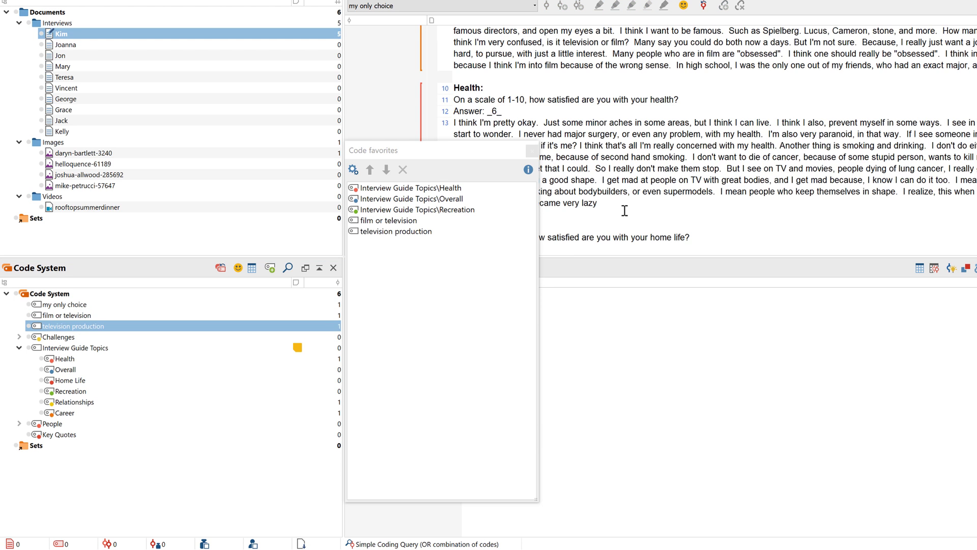
scroll(610, 224, down, 8)
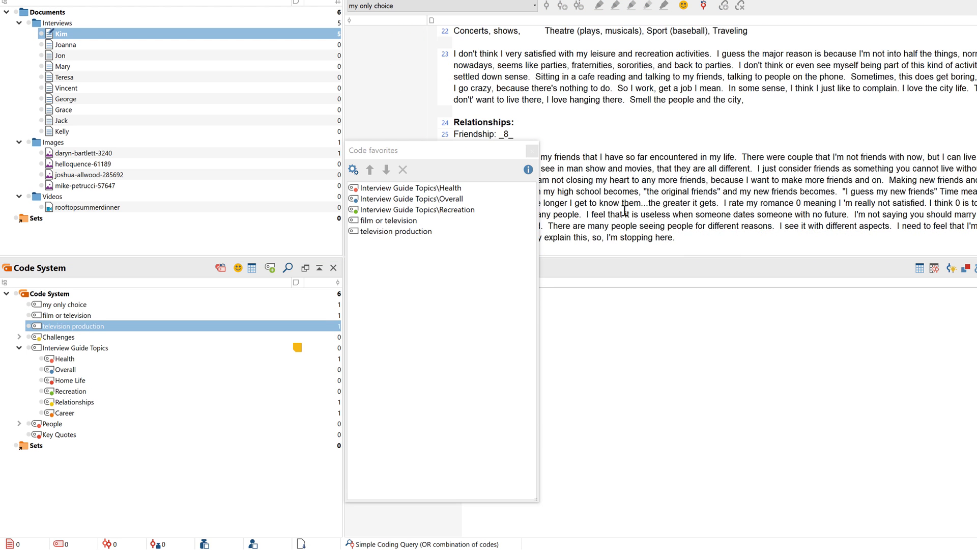
drag(751, 97, 454, 53)
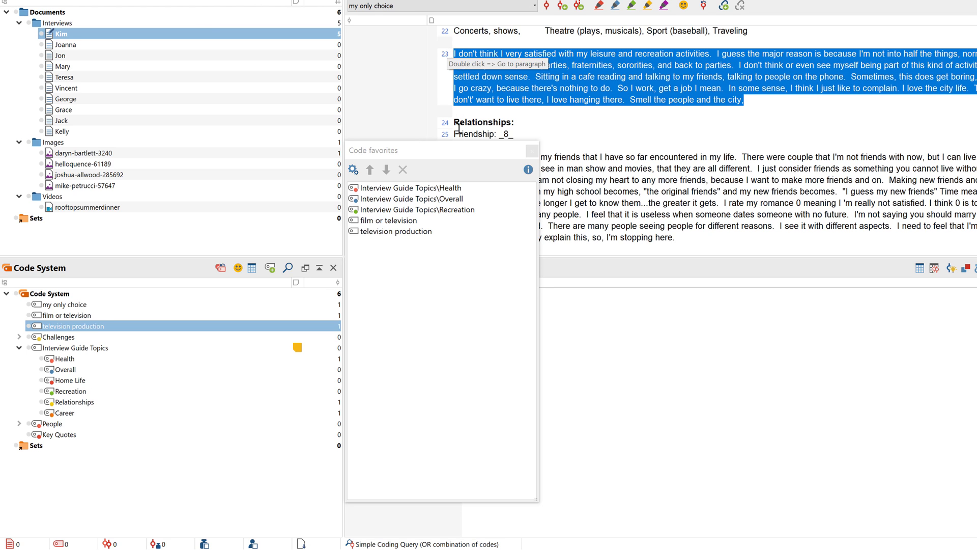
click(444, 213)
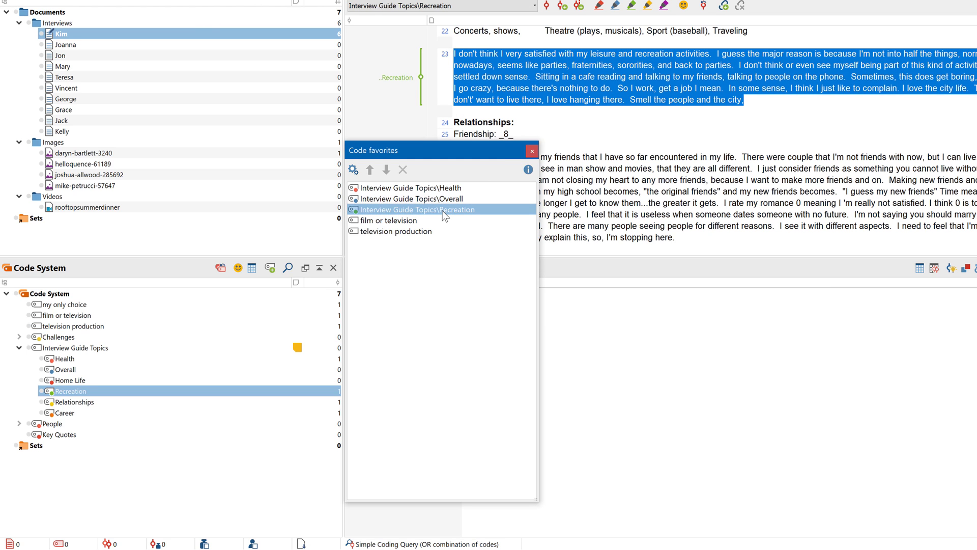
Activate the Recreation, Relationships and People\Friends codes
click(531, 150)
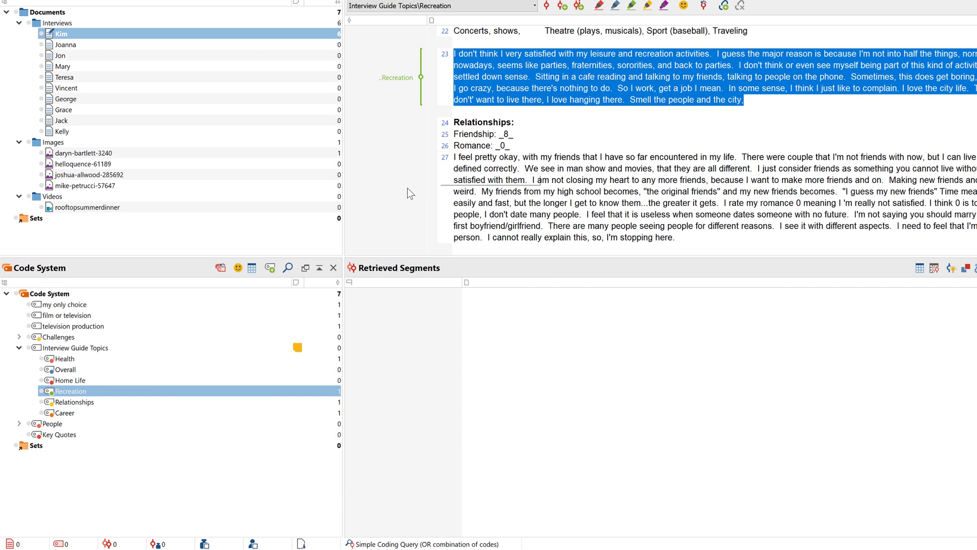
click(45, 402)
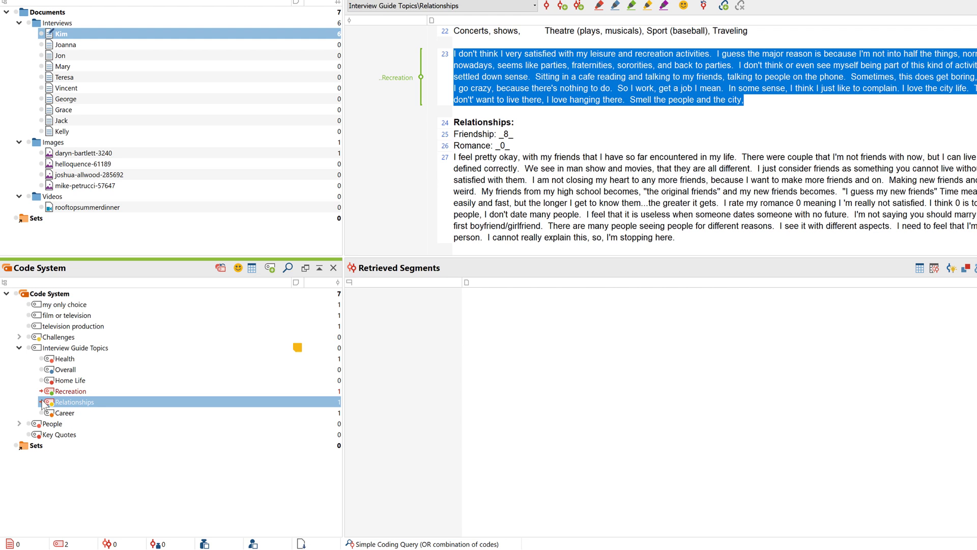
click(42, 403)
click(23, 424)
click(42, 435)
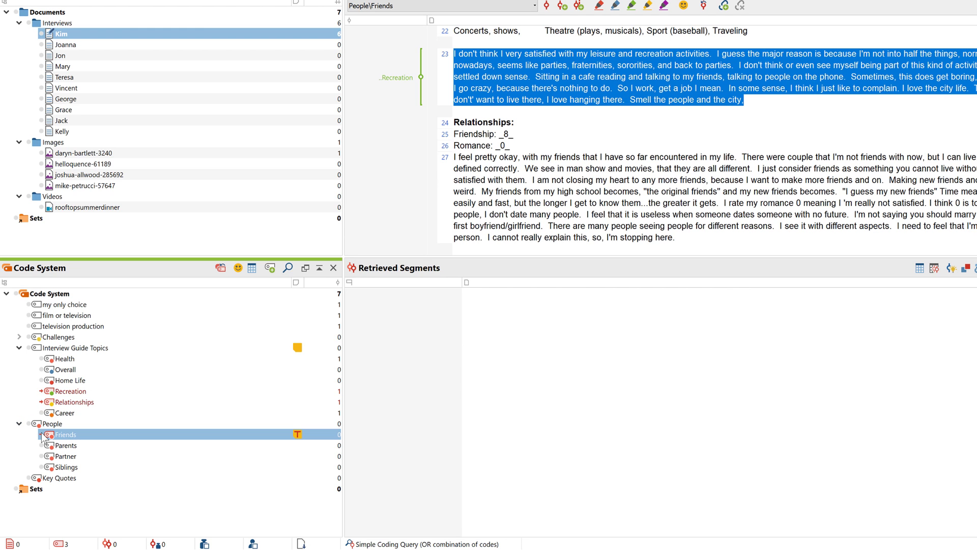
click(42, 434)
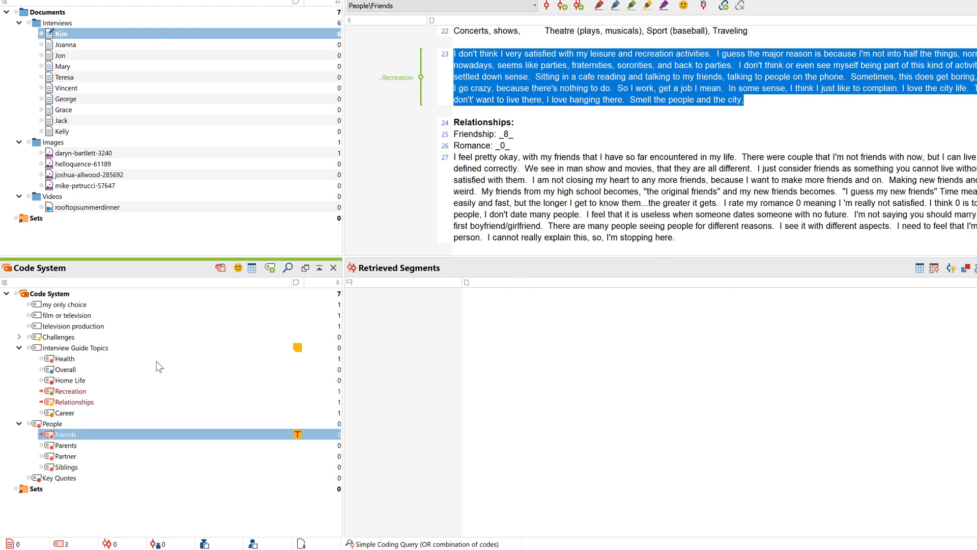
Code paragraph 27 with all three activated codes
click(706, 236)
drag(658, 235, 455, 156)
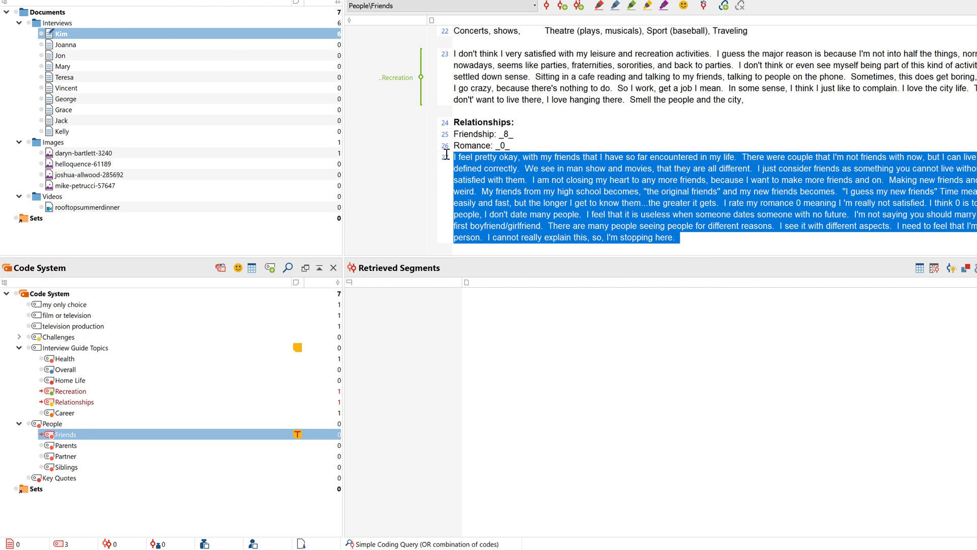
right_click(506, 175)
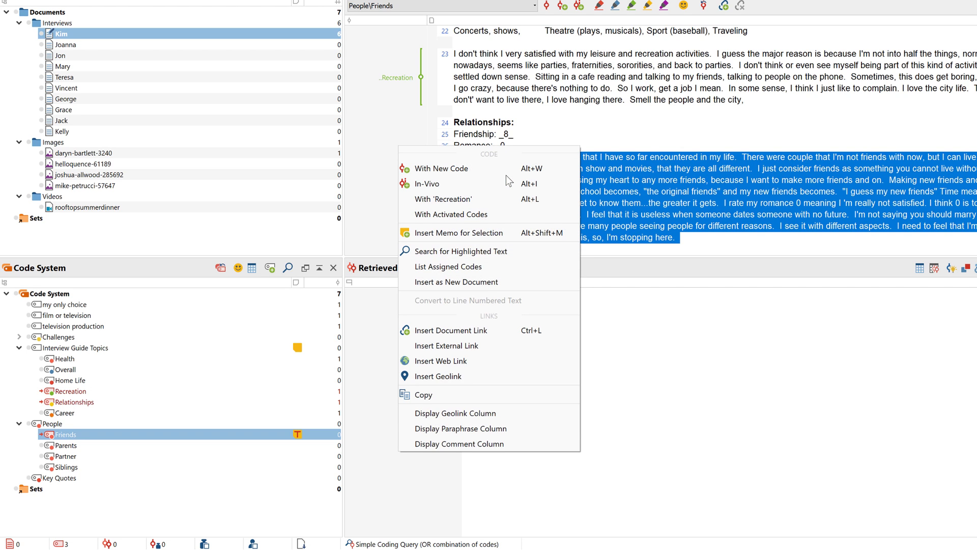
click(504, 215)
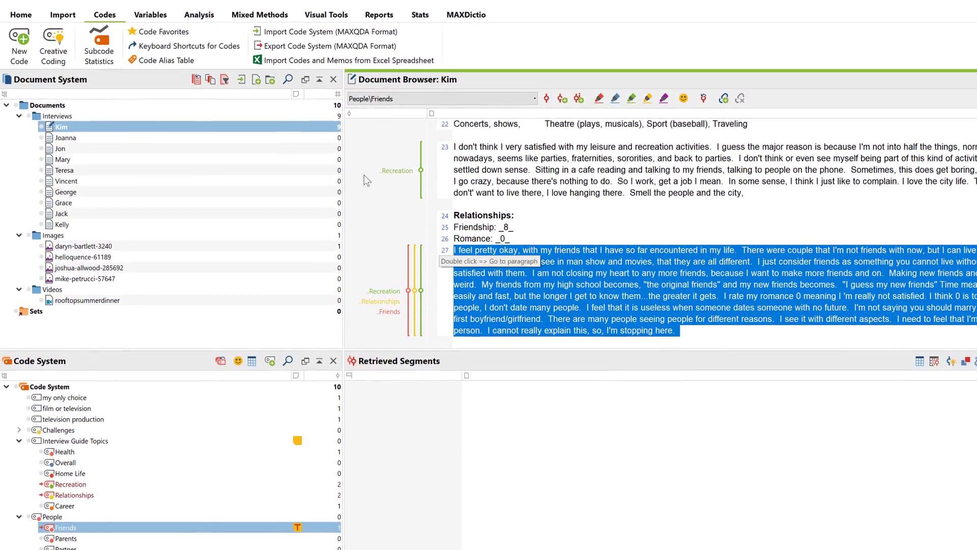
Run a lexical search for 'Happiness', returning 17 hits in 10 documents
click(211, 15)
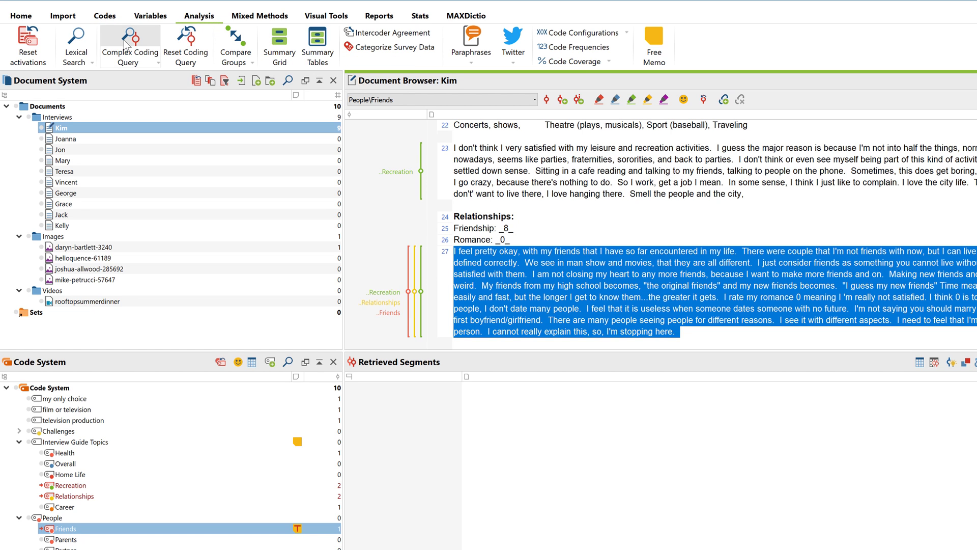
click(86, 41)
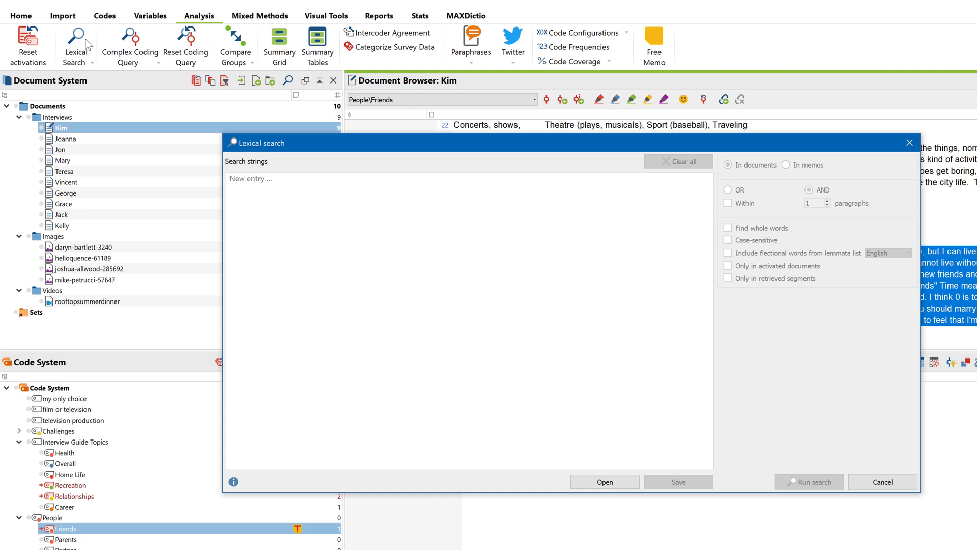
click(252, 179)
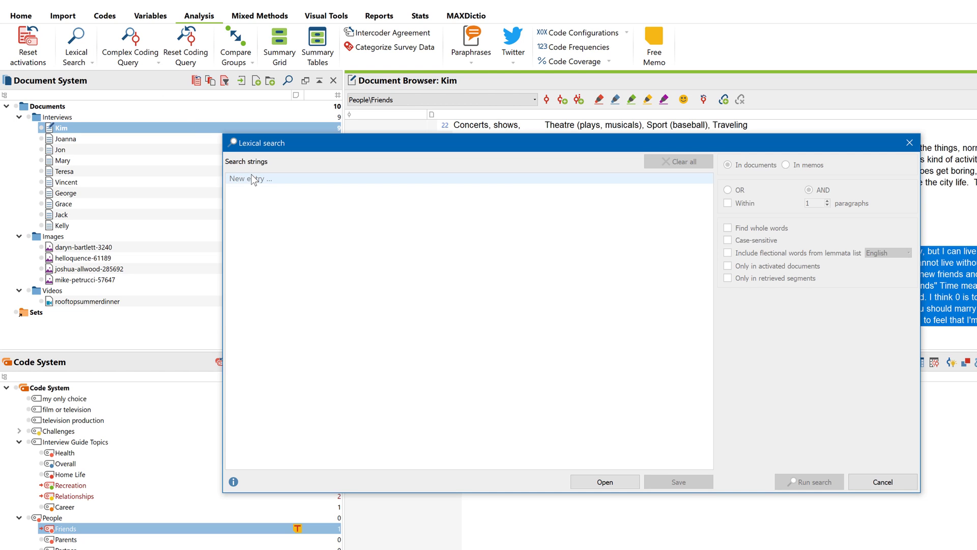
text(Happiness)
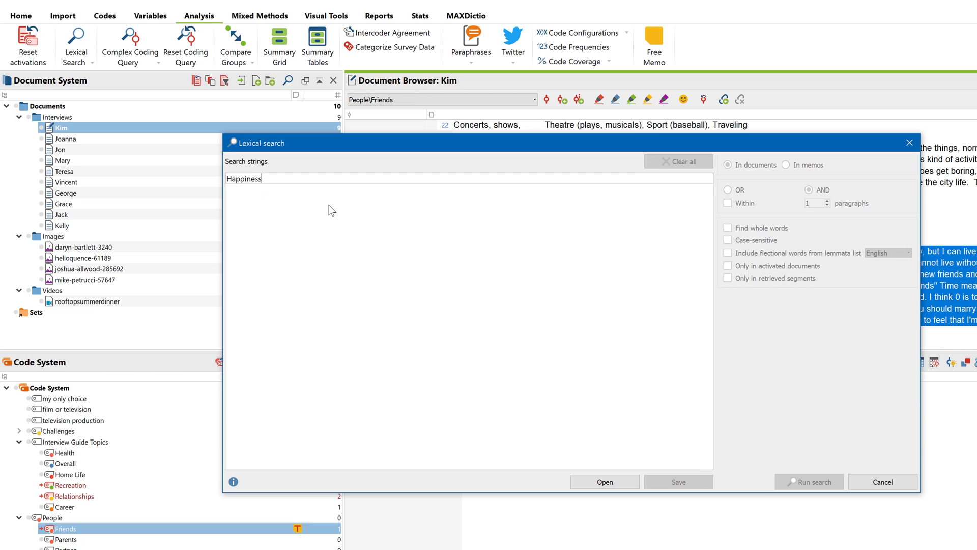
key(Return)
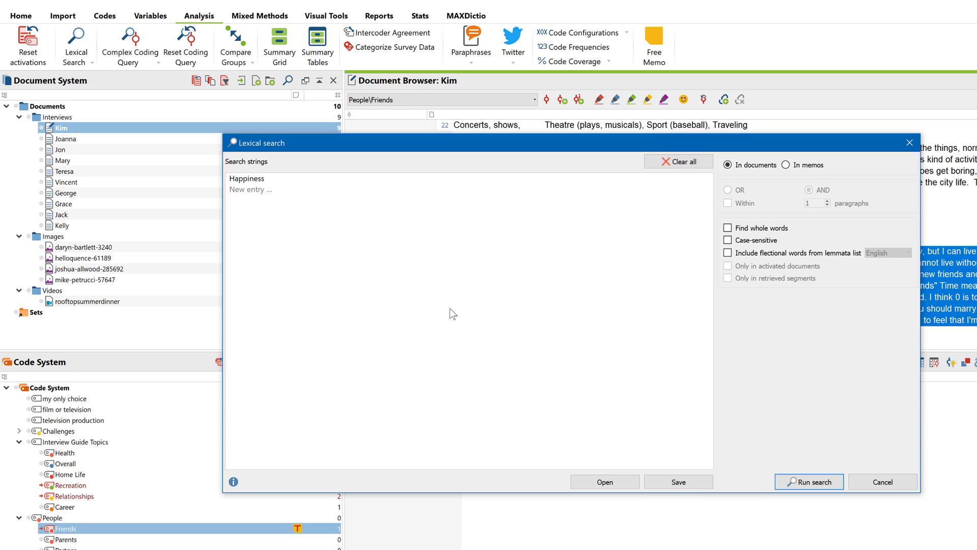
click(792, 484)
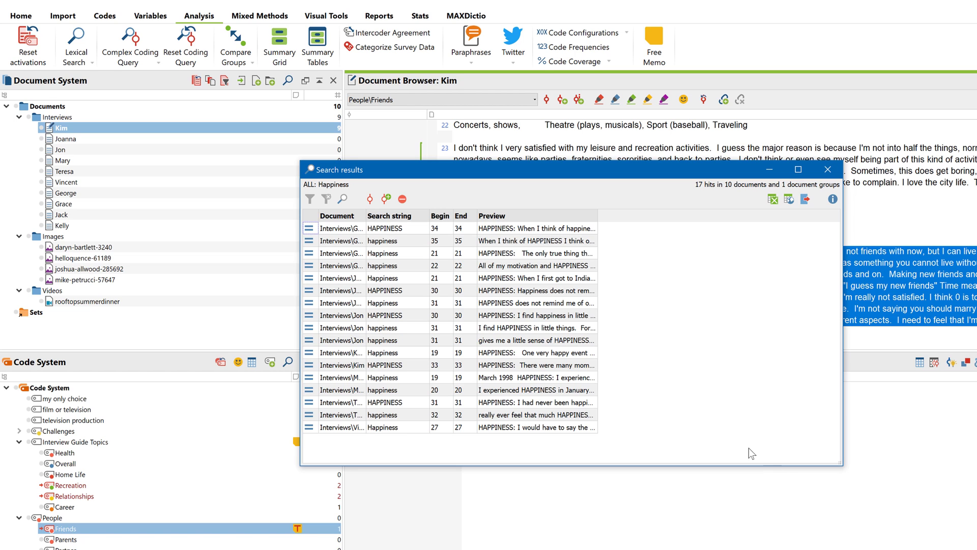
Create a new code 'Autocode: Happiness' for autocoding the search hits
click(386, 199)
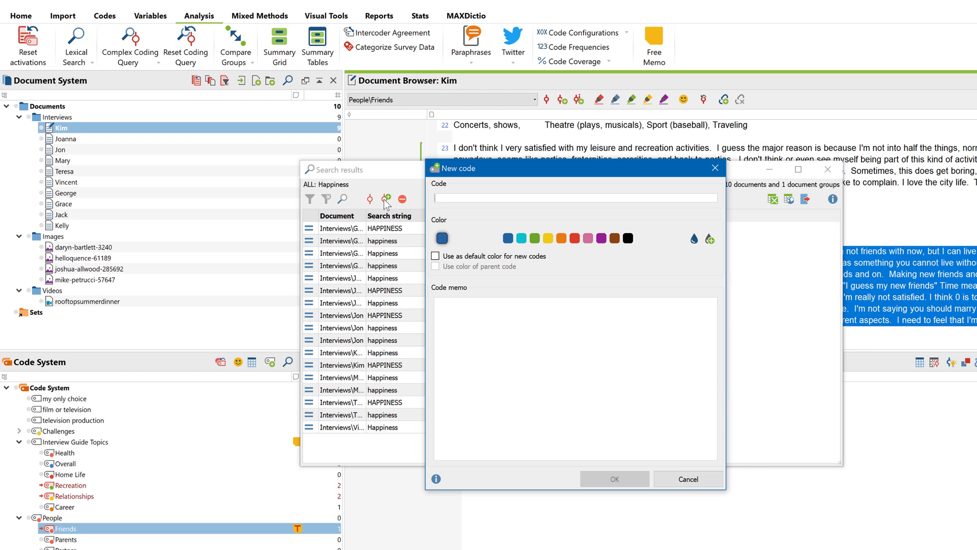
text(Autocode: Happiness)
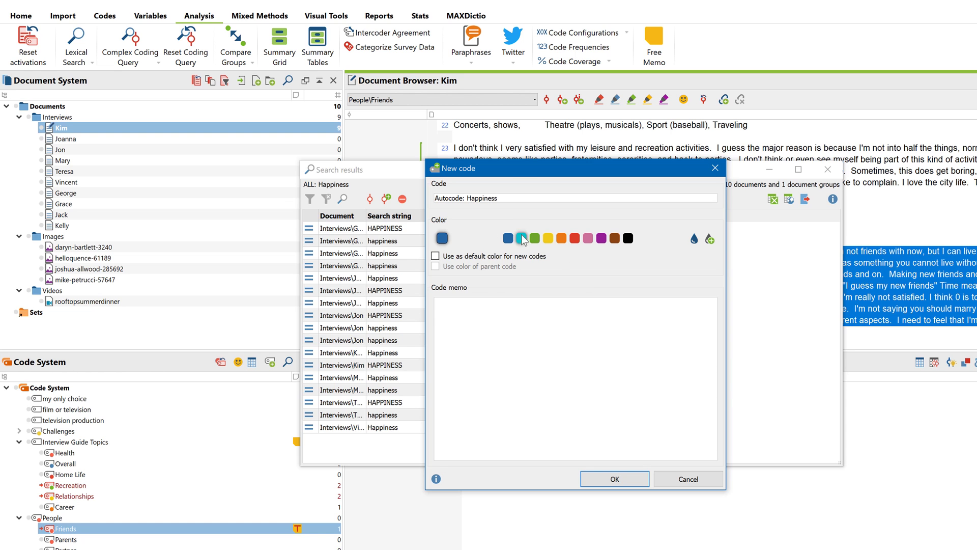
click(547, 238)
click(597, 482)
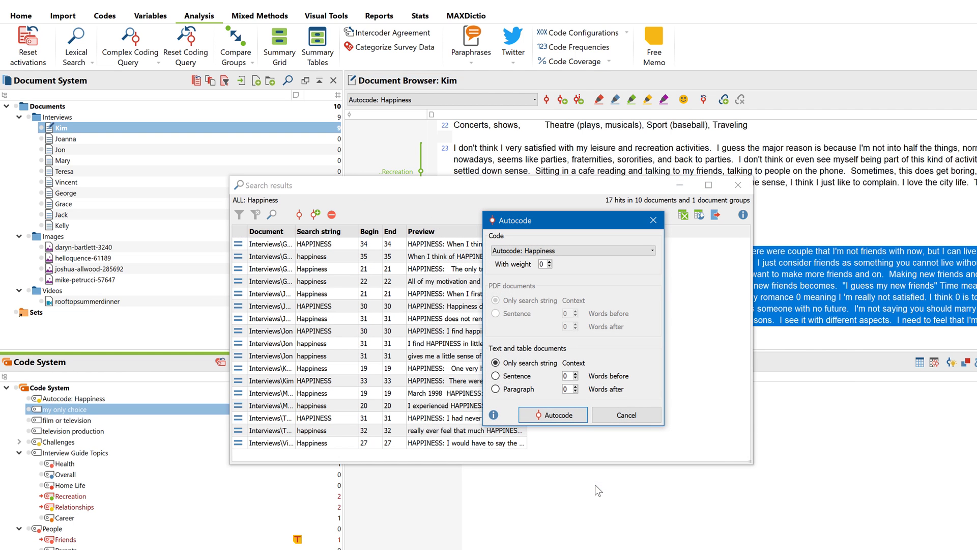
Autocode all hits with sentence context, then close the search results
click(495, 376)
click(538, 413)
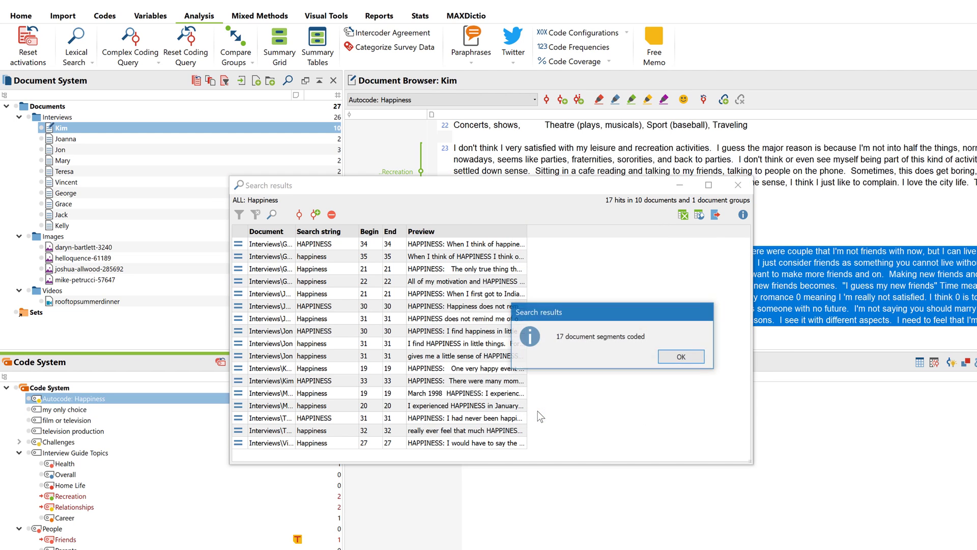
click(673, 355)
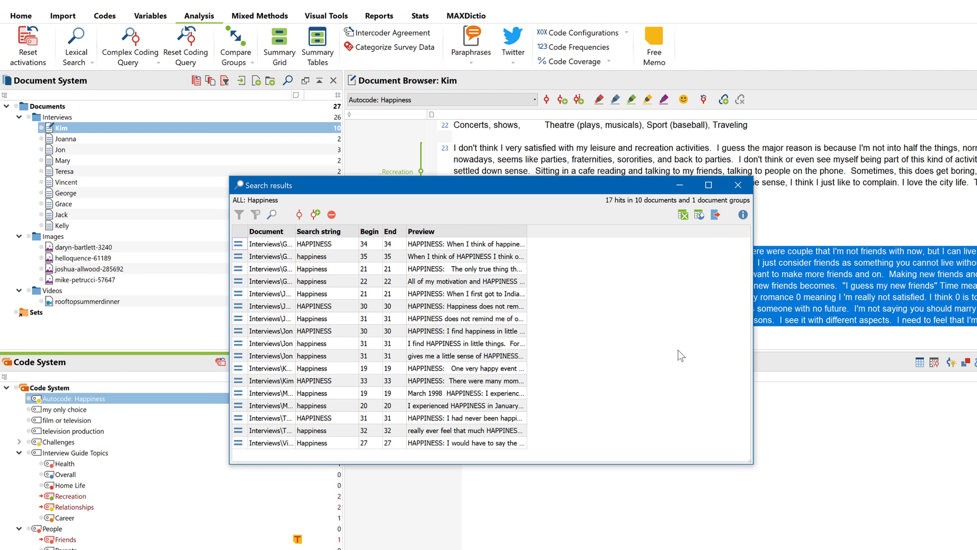
click(737, 185)
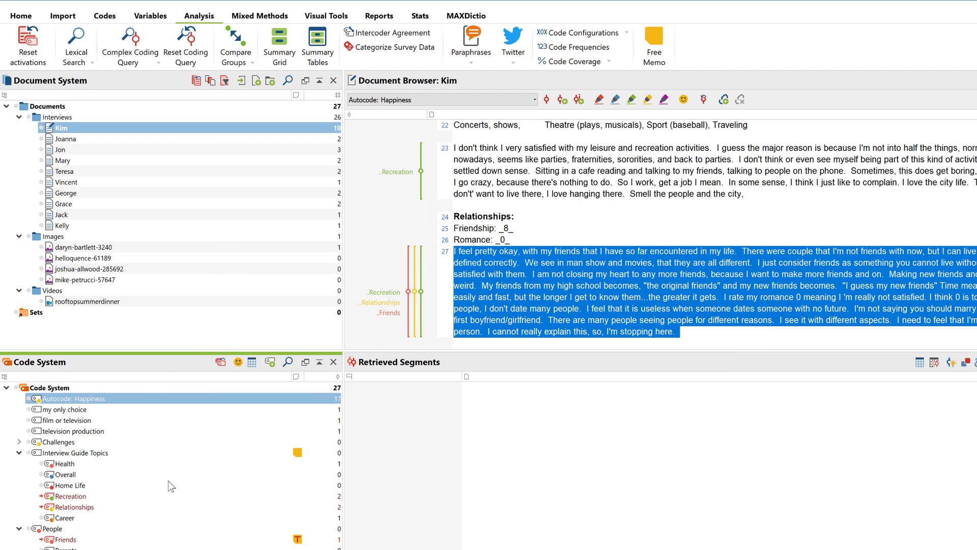
Deactivate the Recreation, Relationships and Friends codes and activate Autocode: Happiness
click(41, 497)
click(42, 507)
click(42, 539)
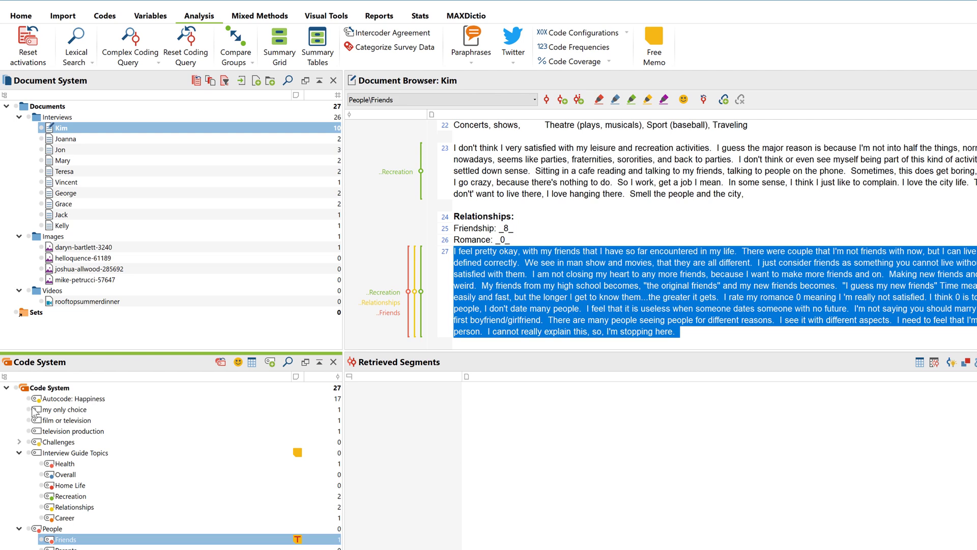
click(28, 399)
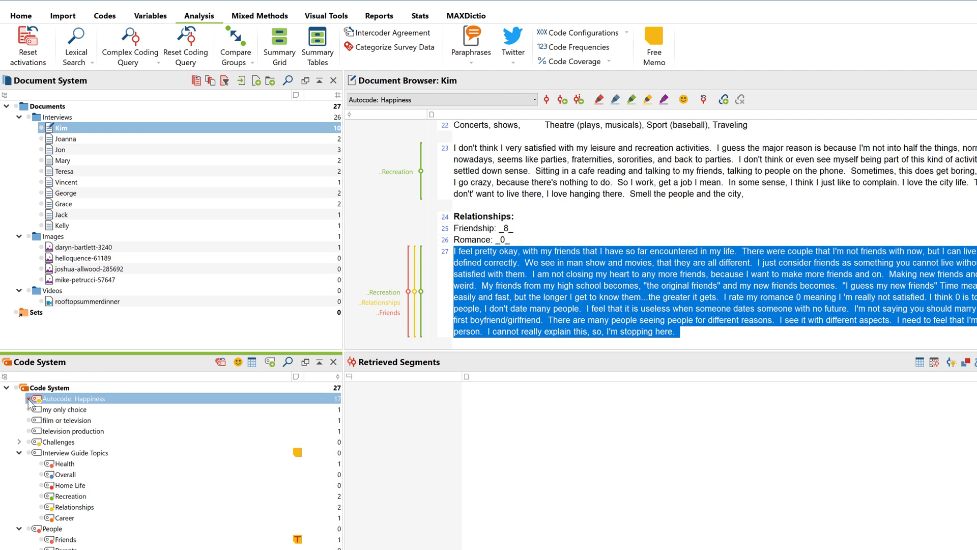
Activate all interviews and browse the retrieved Autocode: Happiness segments
click(28, 117)
scroll(514, 432, down, 3)
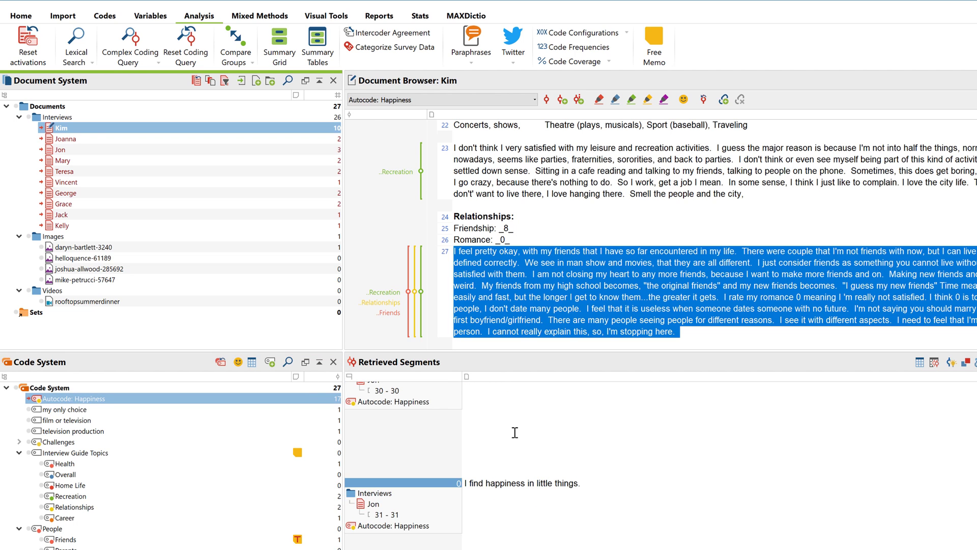
scroll(514, 433, down, 6)
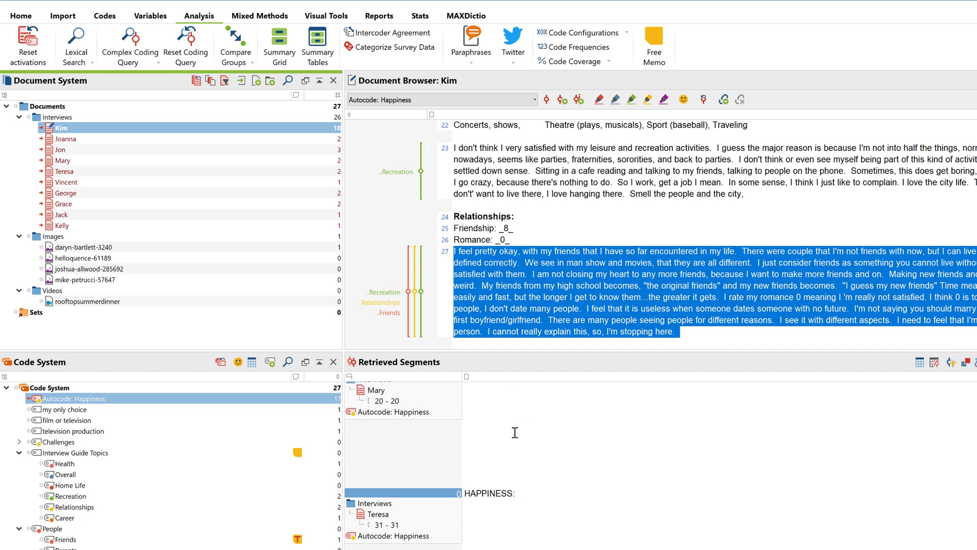
scroll(515, 432, down, 3)
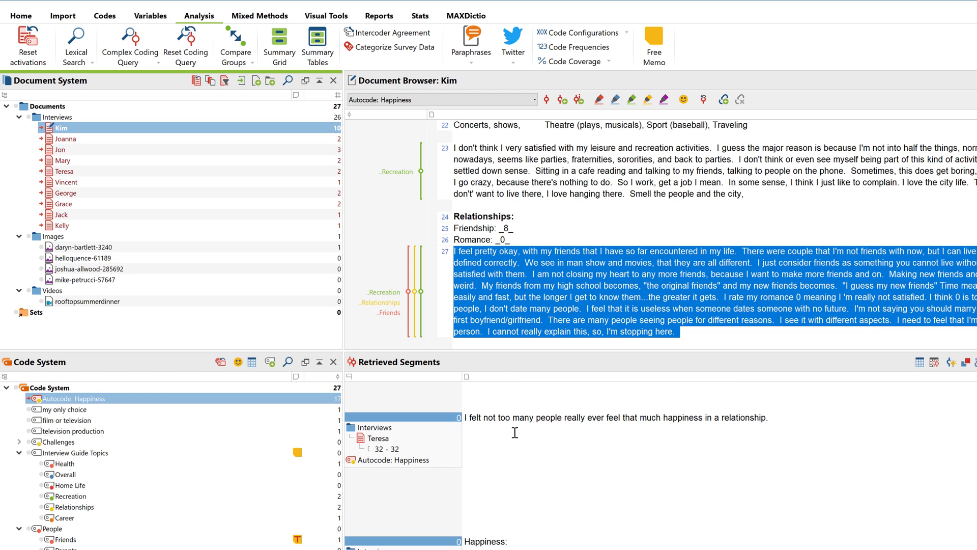
scroll(515, 432, down, 6)
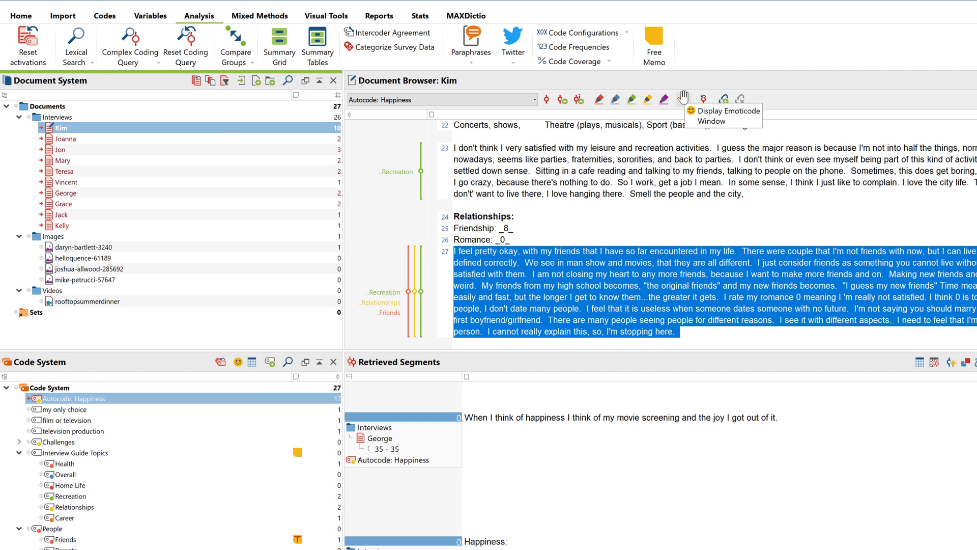
Tag 'I love my friends' with a red heart emoticode
click(683, 97)
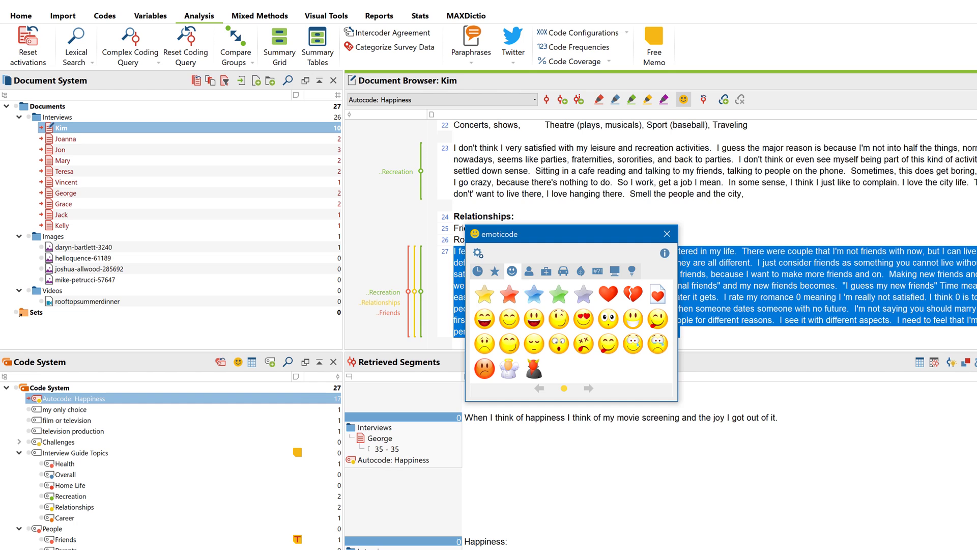
click(814, 285)
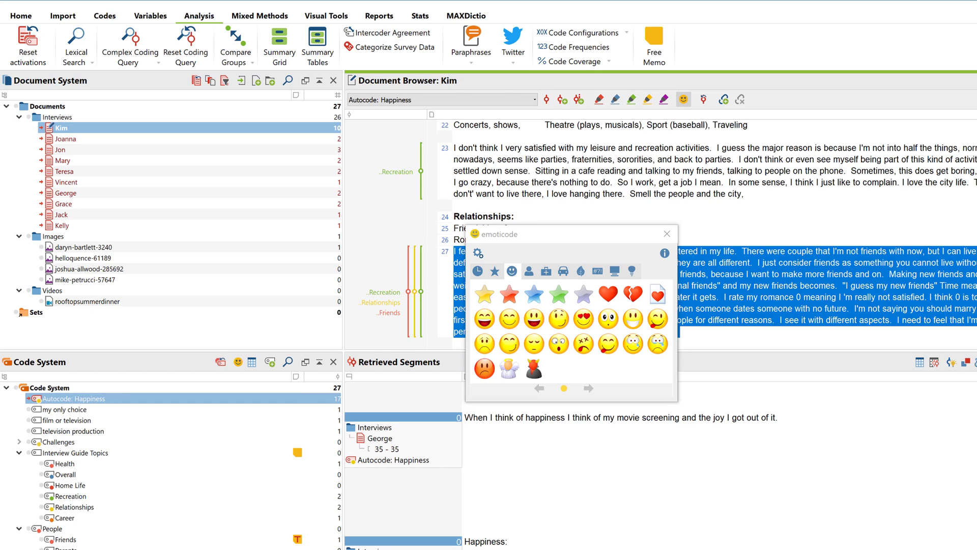
click(608, 295)
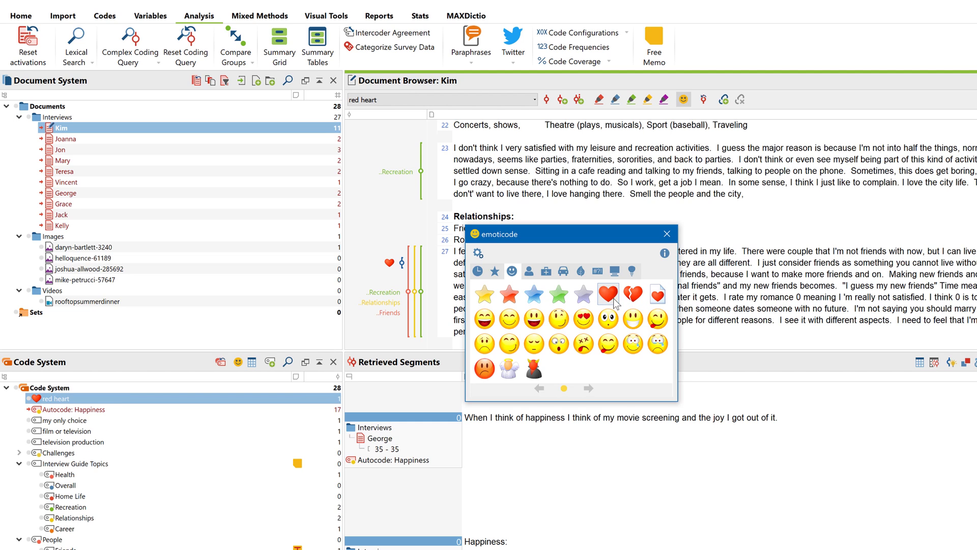
Tag 'and I am very satisfied with them.' with a smiling emoticode
drag(606, 241, 789, 415)
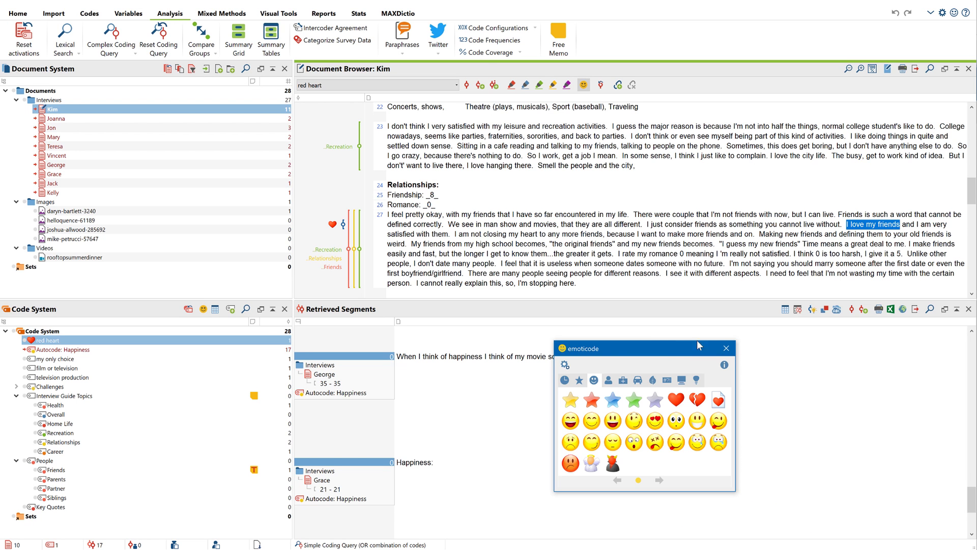
drag(903, 225, 450, 235)
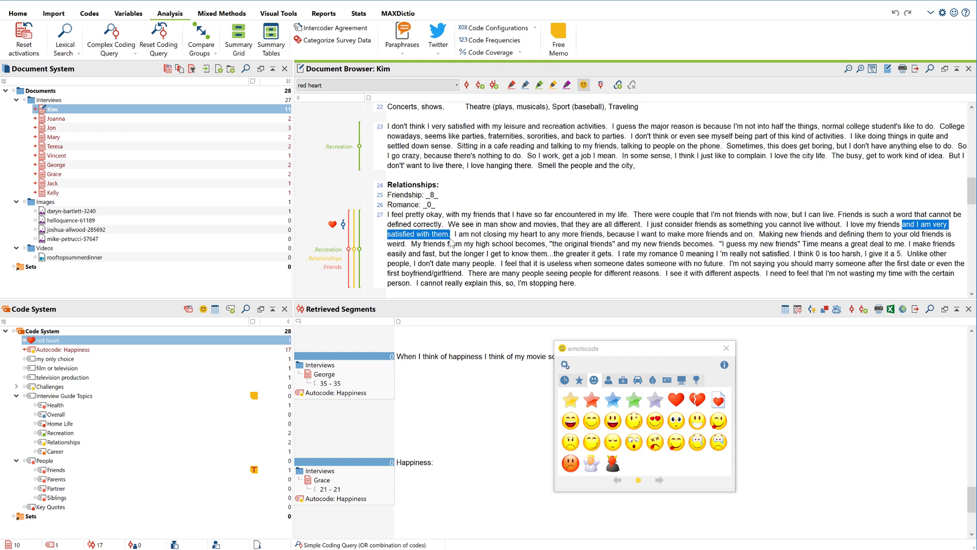
click(592, 421)
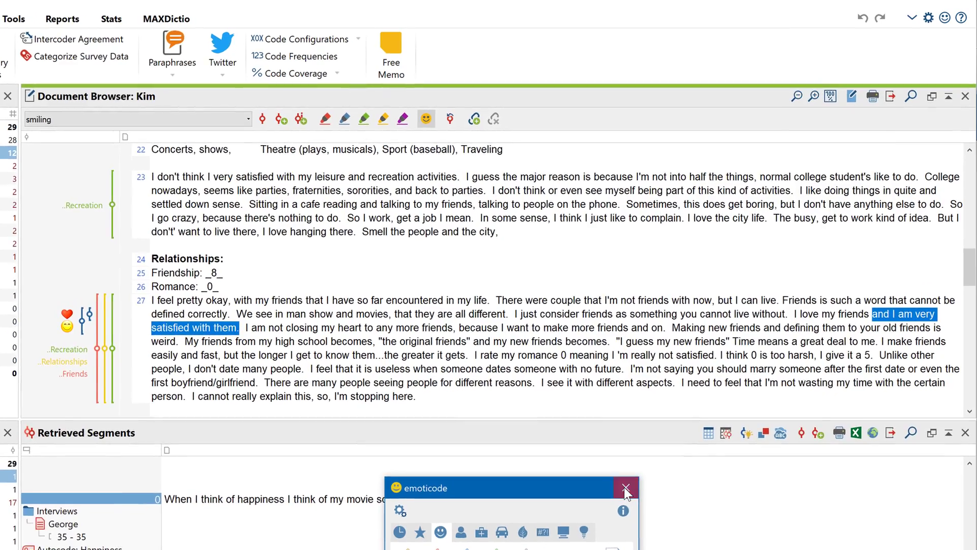
click(625, 488)
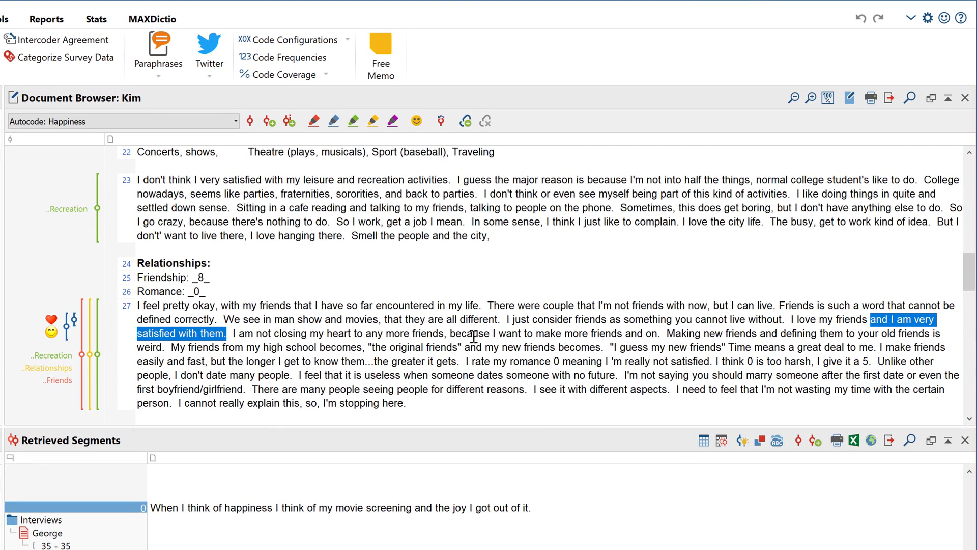
Highlight paragraph 27: cannot-live-without sentence yellow, romance rating red, '0 is too harsh' green
drag(506, 319, 786, 321)
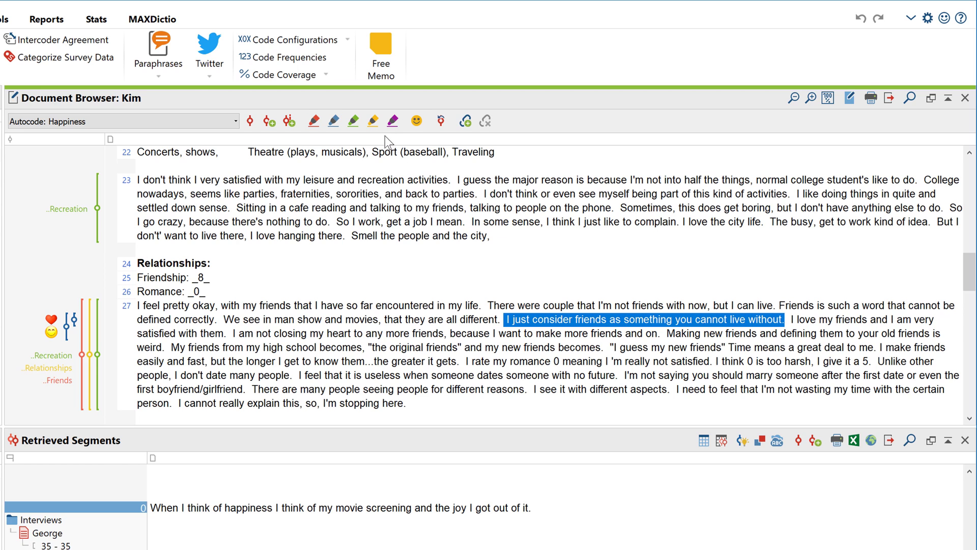
click(375, 122)
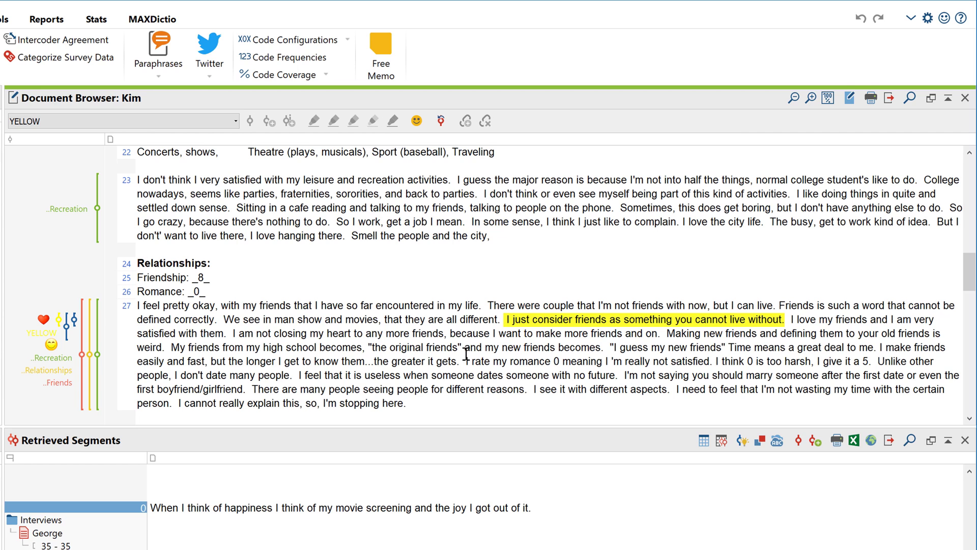
drag(464, 361, 711, 361)
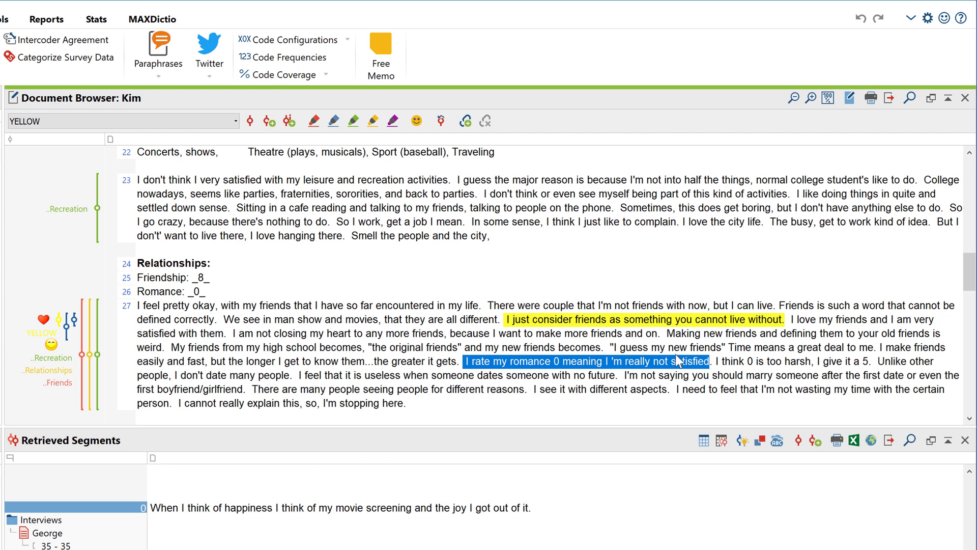
click(314, 119)
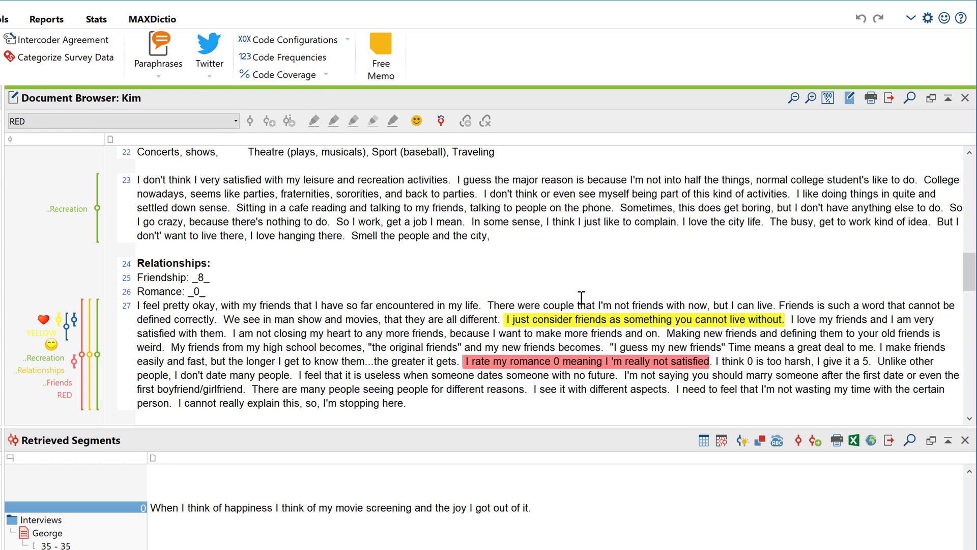
drag(707, 363, 867, 363)
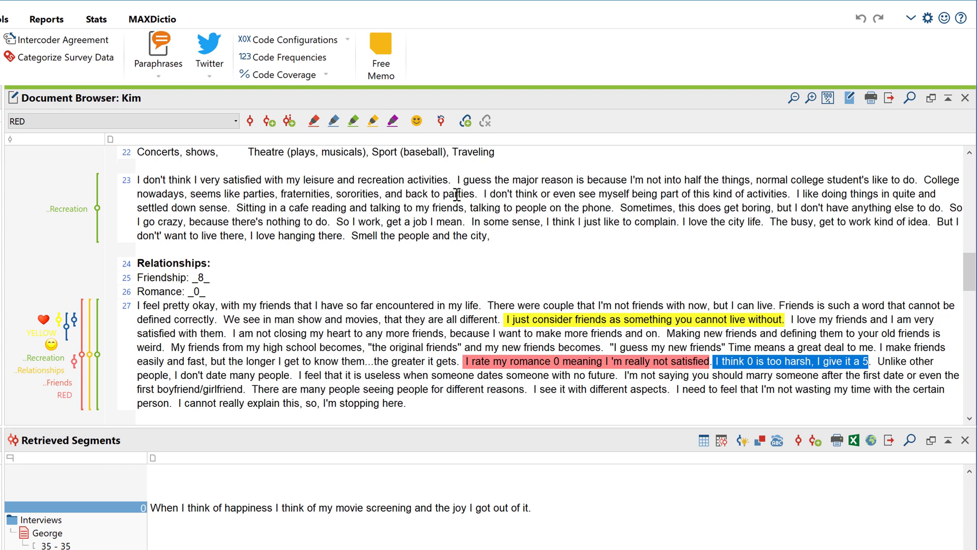
click(358, 121)
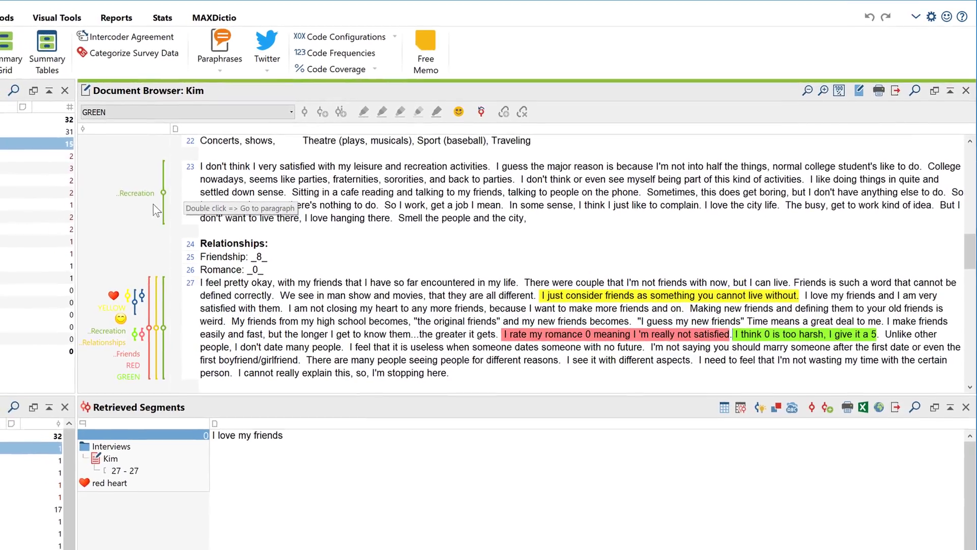
Hide the dark-green, YELLOW and gold codes from the margin and enable colour-coded text
right_click(127, 217)
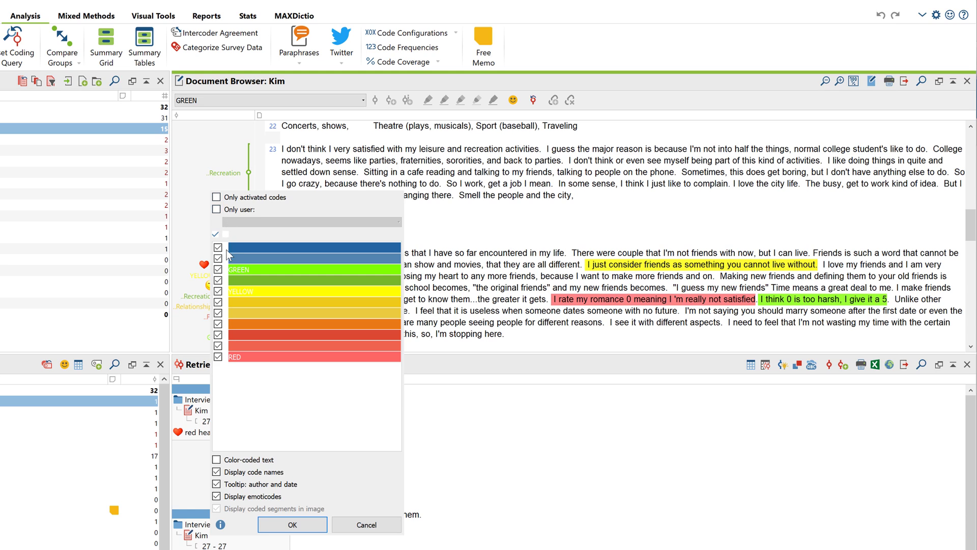
click(218, 280)
click(219, 291)
click(219, 302)
click(293, 524)
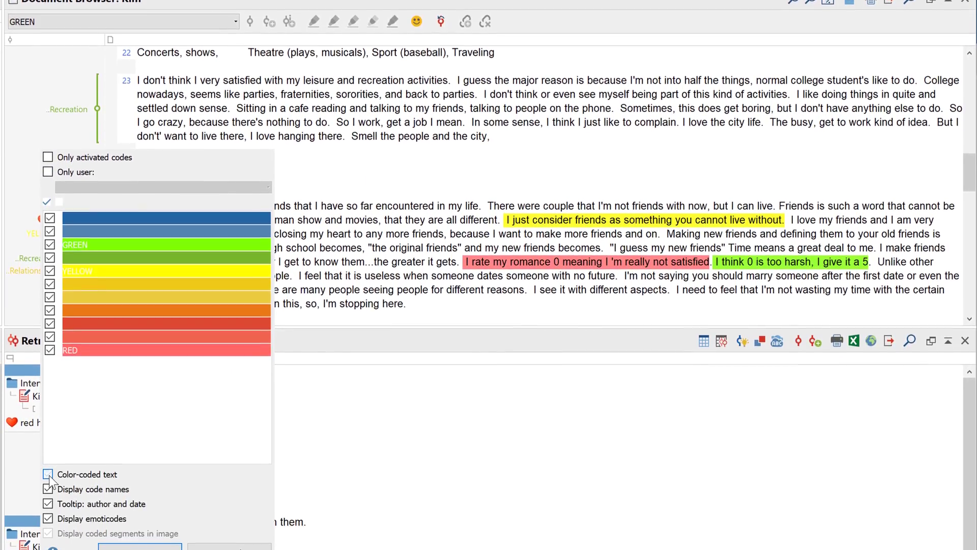
click(48, 474)
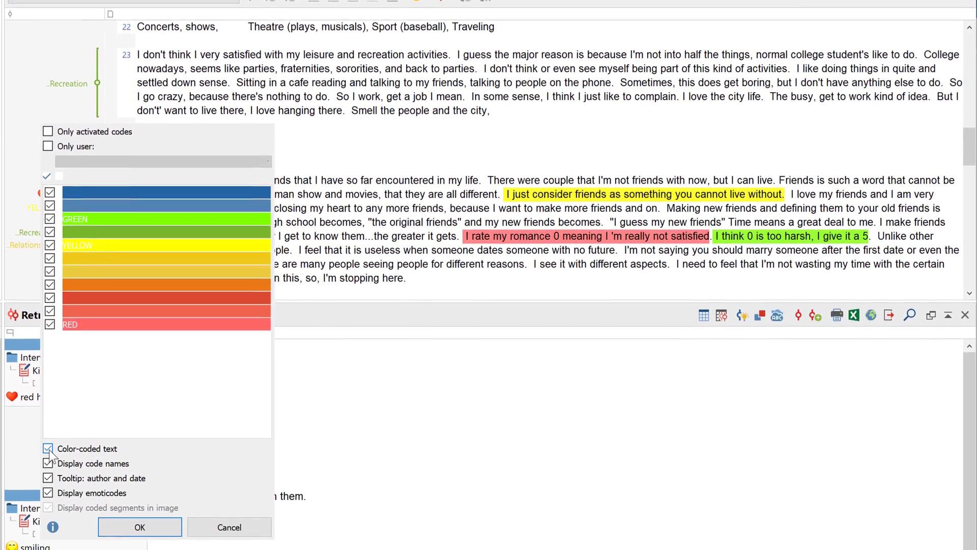
click(124, 519)
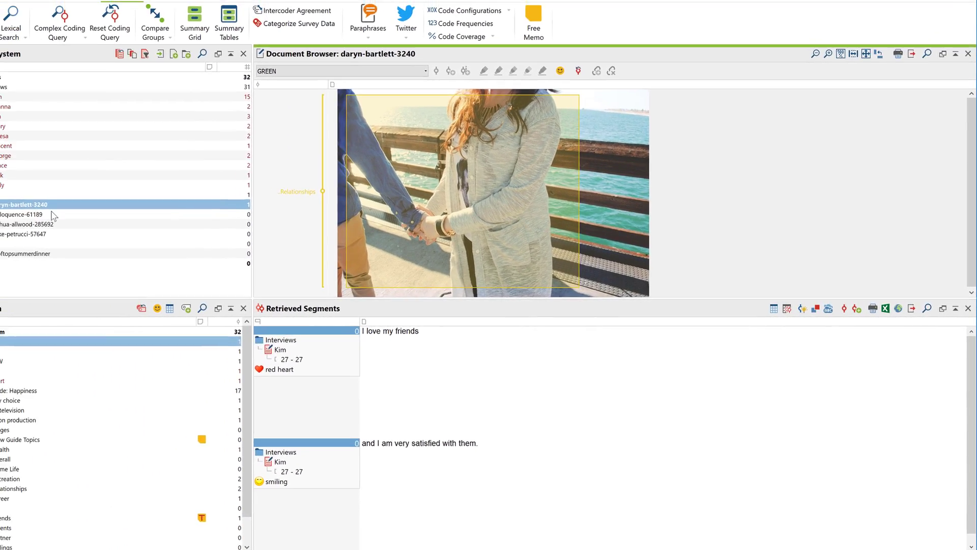
Turn off Display coded segments in image for the daryn-bartlett-3240 photo
right_click(323, 220)
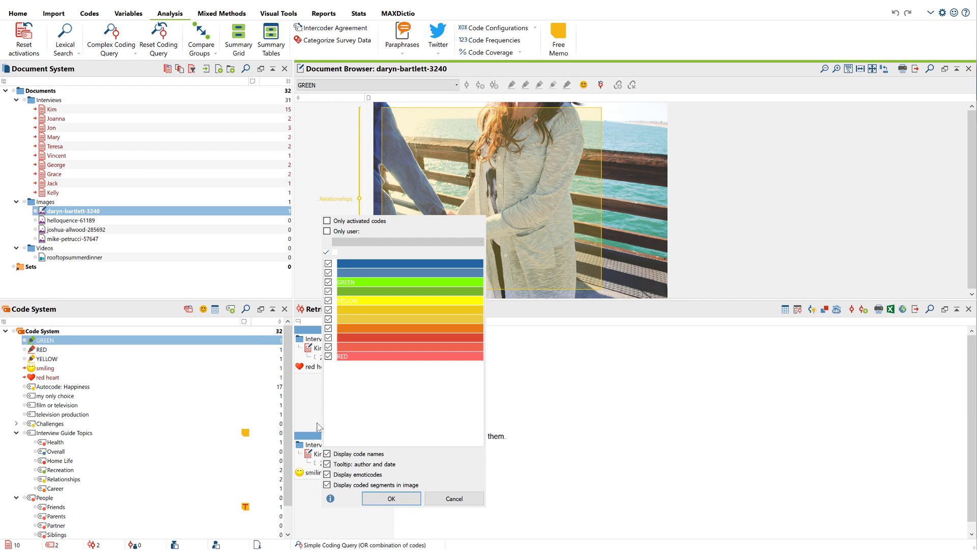
click(327, 485)
click(391, 498)
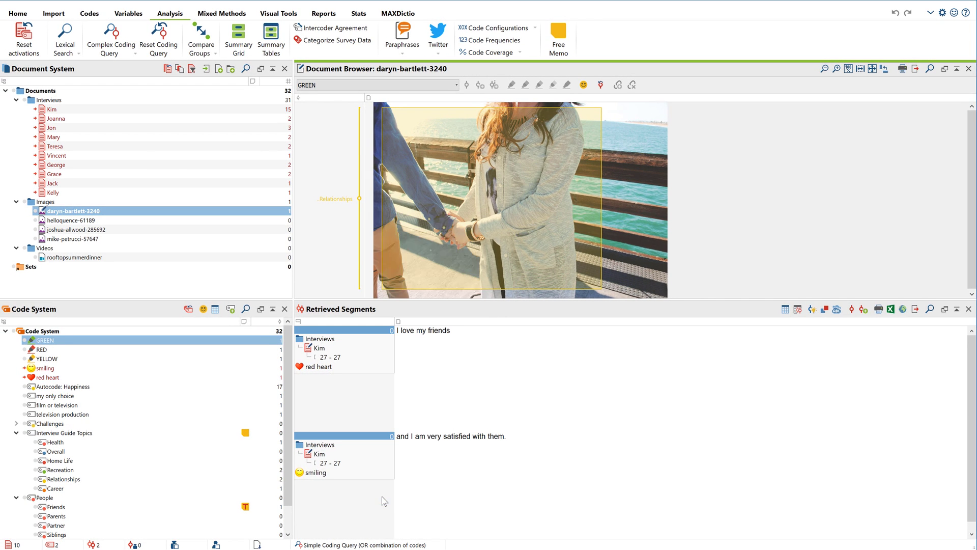